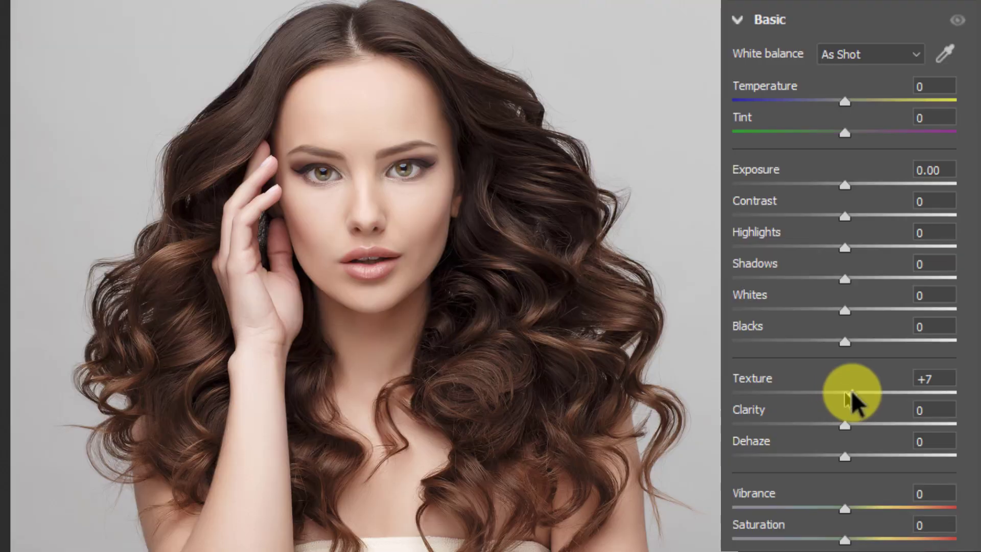
Step: Push Texture and Clarity to +100 on the portrait, then pull Clarity back down
left_click_drag(852, 397, 960, 393)
left_click_drag(845, 425, 960, 426)
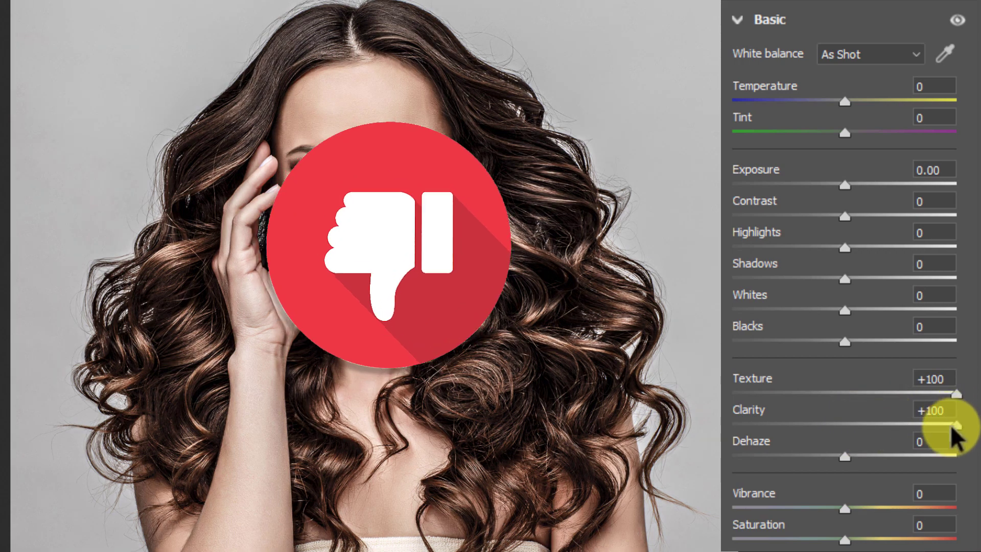
left_click_drag(953, 426, 861, 429)
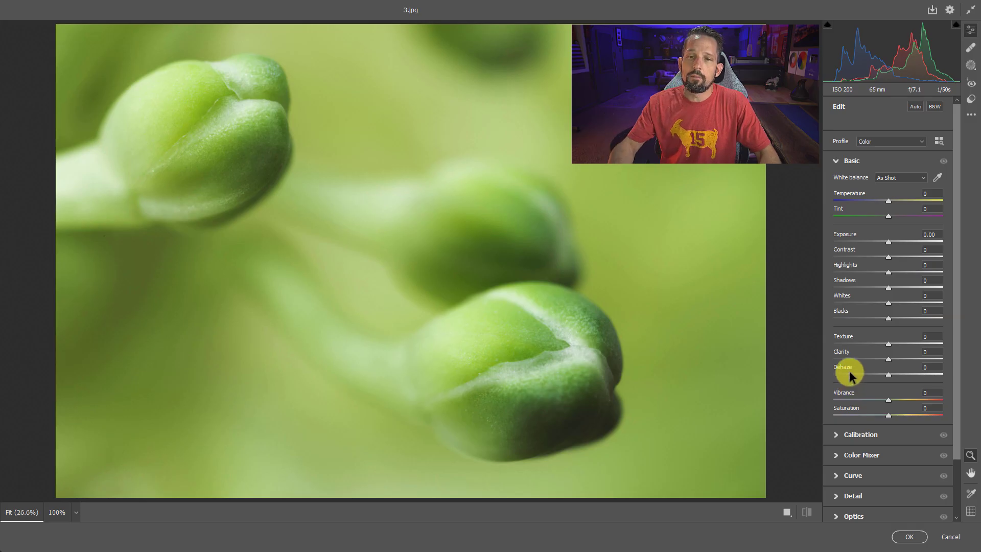
Step: Raise Texture on the bud photo and inspect the bud tip at 100% zoom
left_click_drag(891, 346, 954, 363)
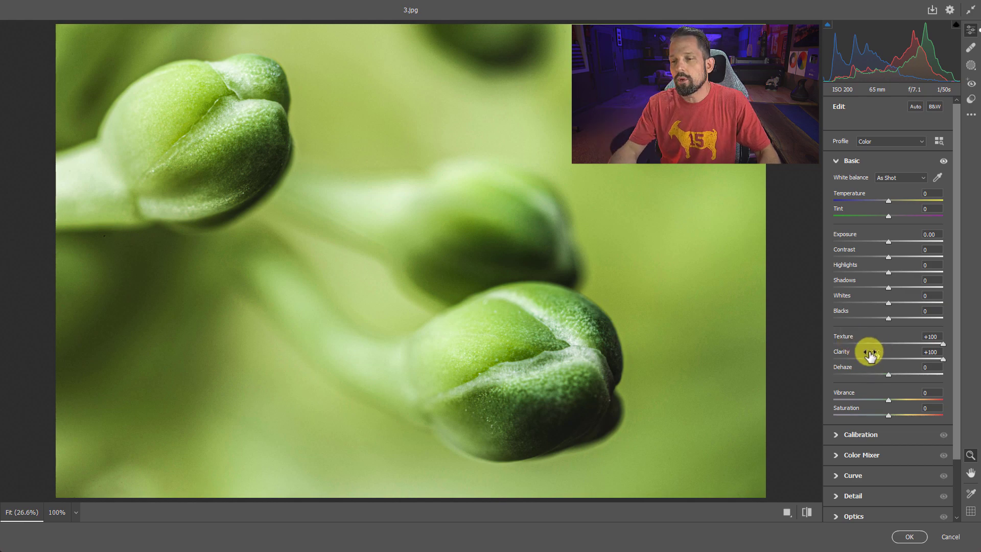
left_click(603, 372)
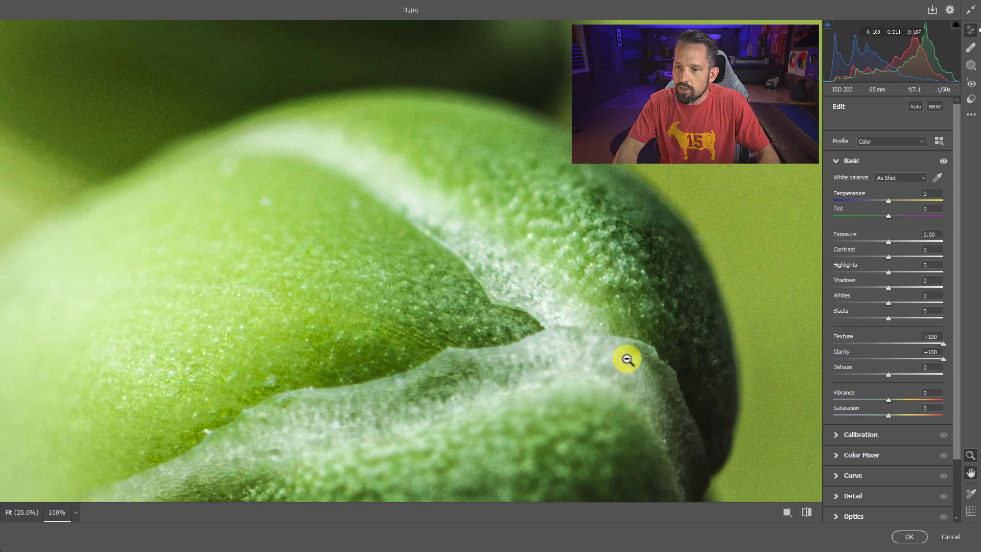
key("h")
left_click_drag(650, 336, 482, 218)
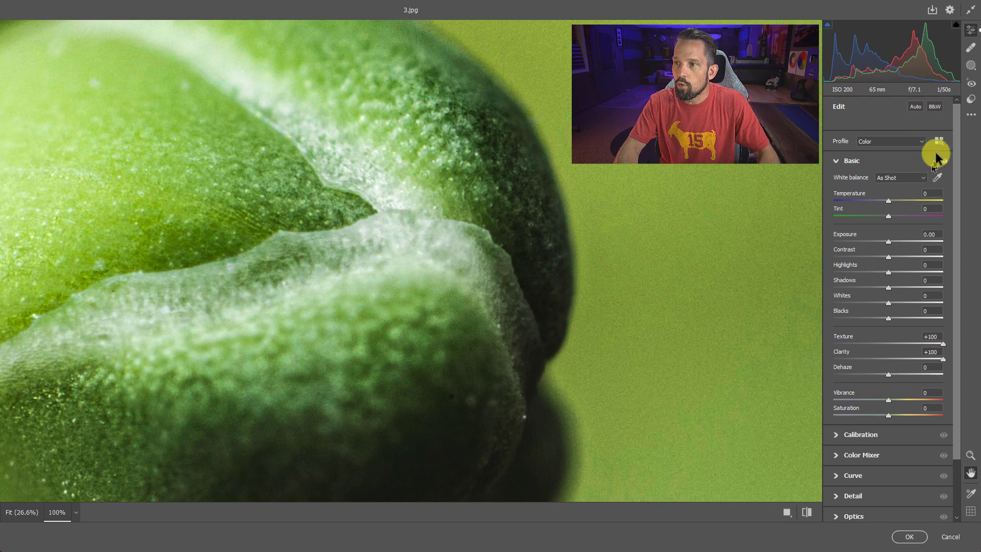
left_click(973, 114)
left_click(959, 331)
Step: Enter exact values of +100 for both Texture and Clarity
left_click_drag(944, 343, 932, 345)
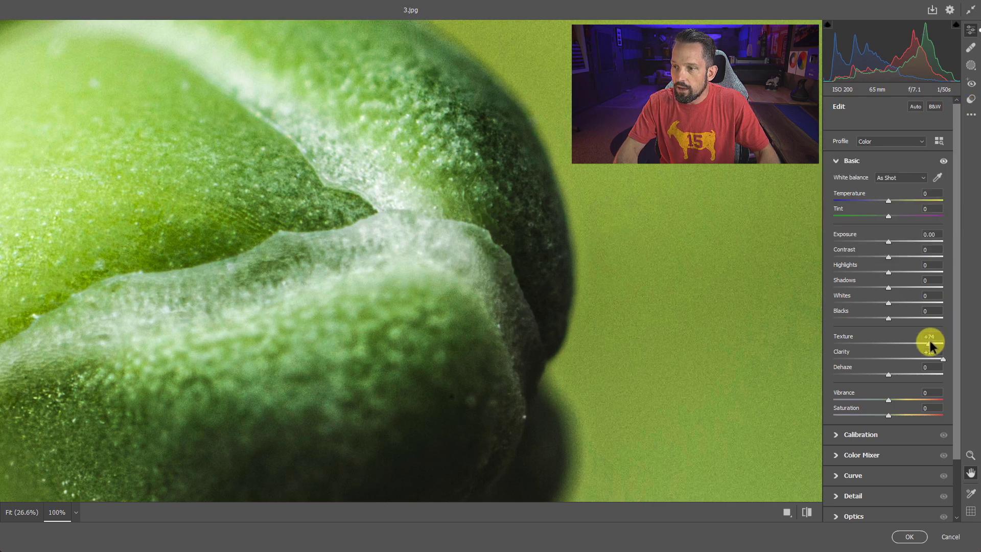
left_click(936, 334)
type("0")
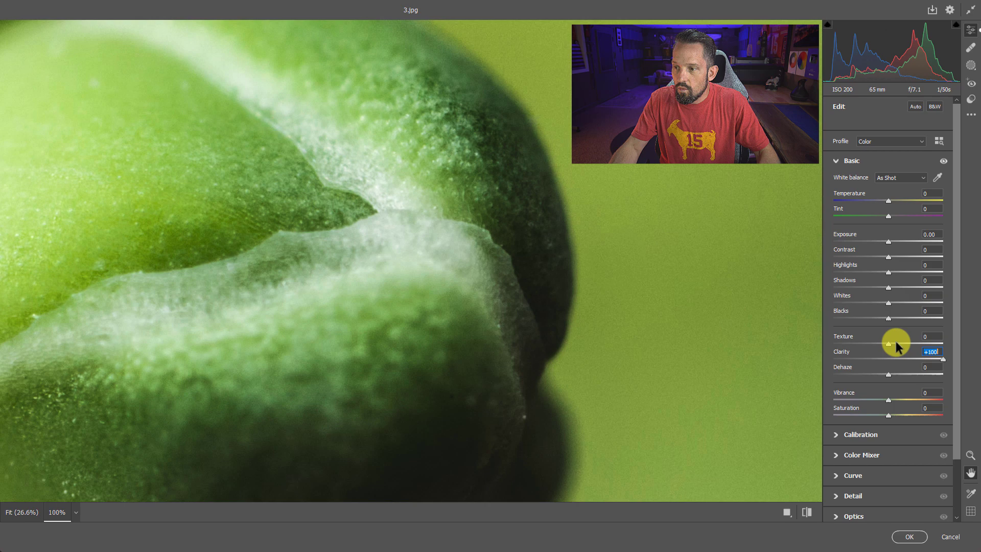
type("0")
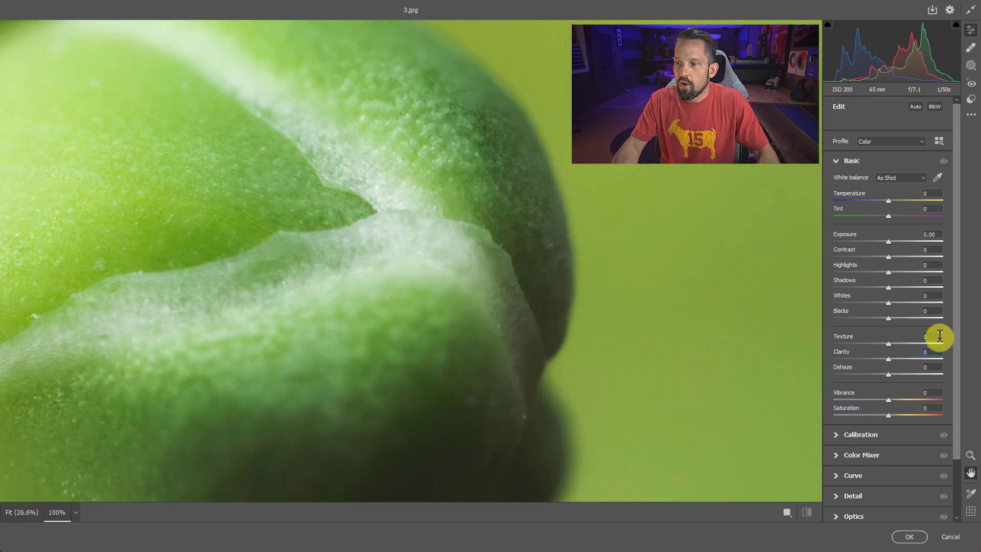
type("100")
key("Tab")
type("65")
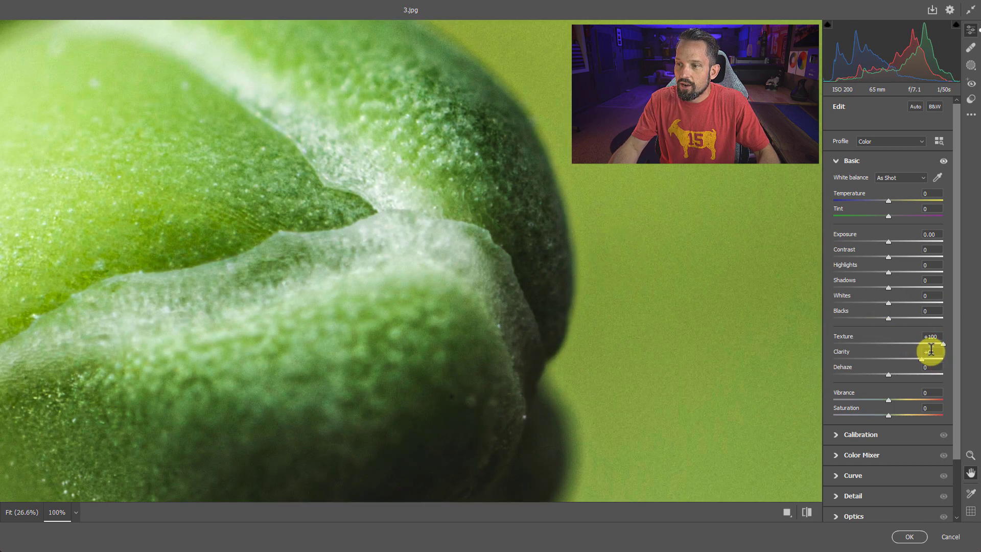
type("100")
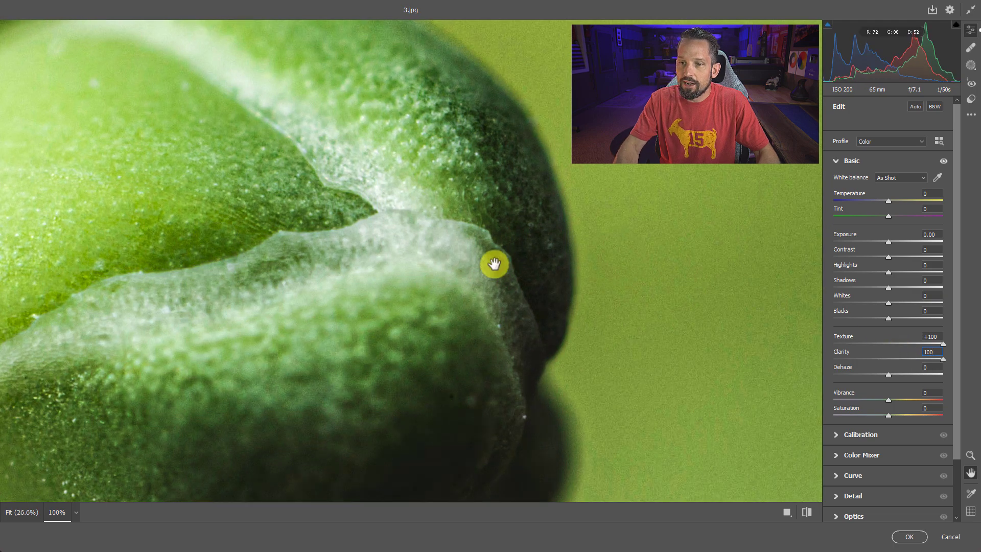
Step: Fit the bud photo in view, then zoom back to 100% on the bud tip
right_click(450, 215)
left_click(483, 149)
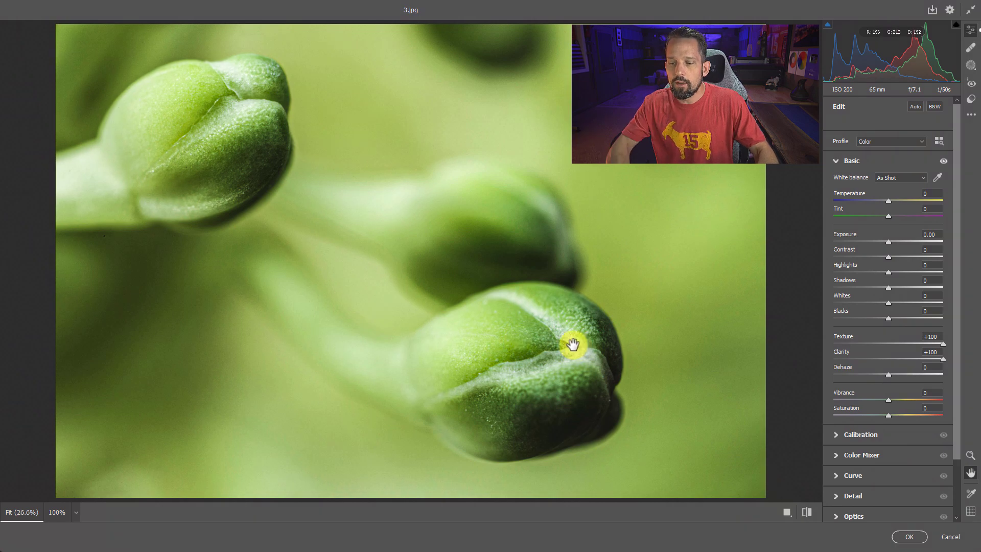
left_click(621, 328)
key("h")
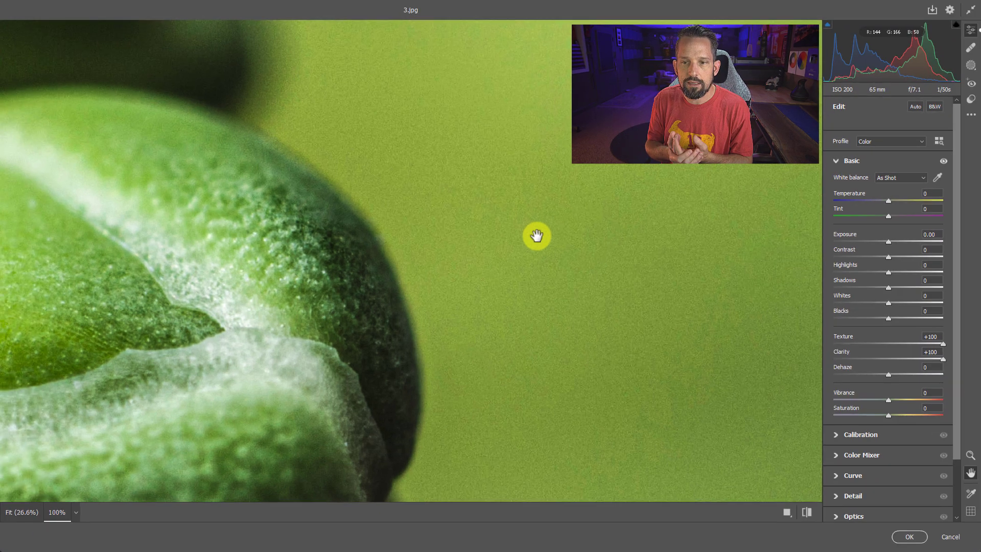
Step: Apply the Camera Raw edits, hide the new layer, rename it ACR and select Background
left_click(914, 539)
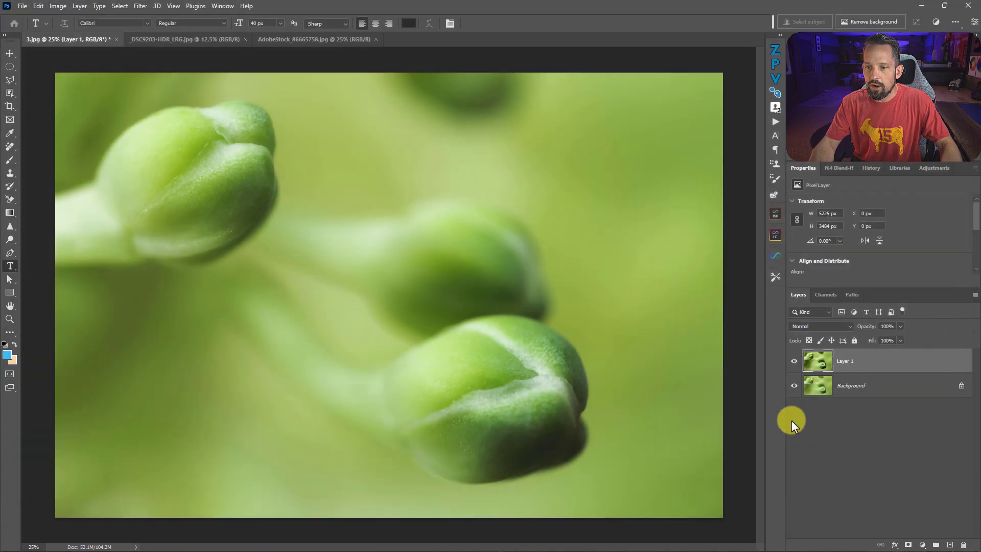
left_click(794, 363)
left_click(813, 387)
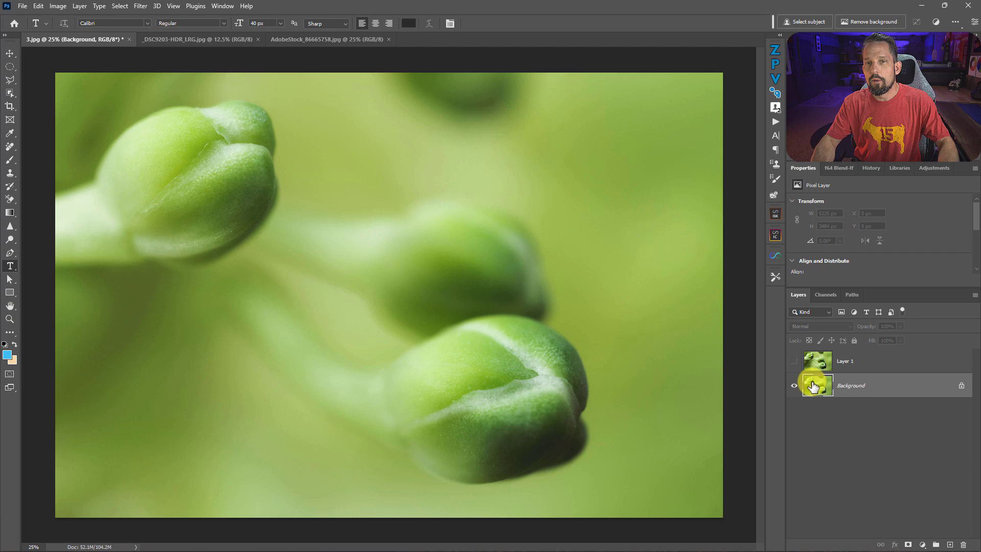
left_click(847, 361)
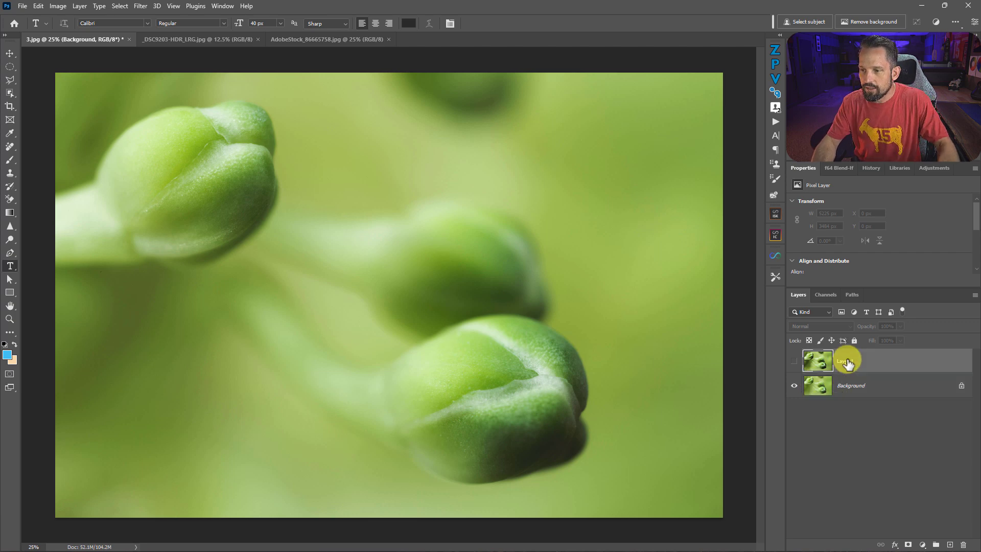
type("ACR")
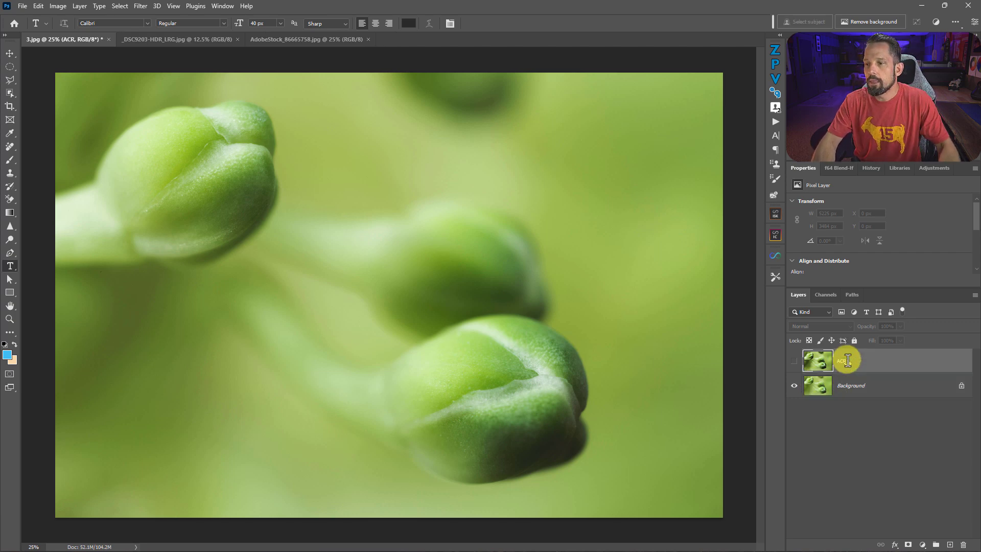
left_click(823, 385)
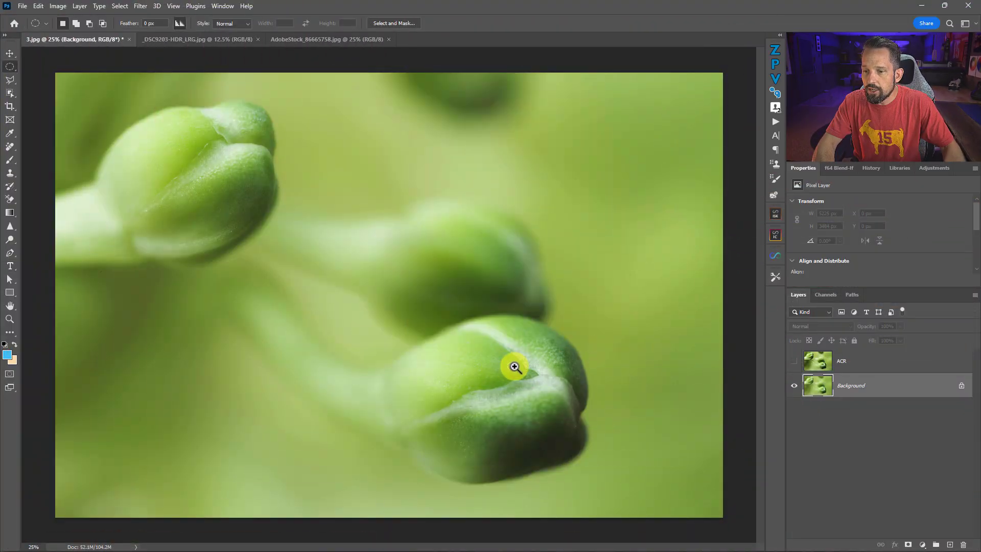
scroll(513, 366, "up", 6)
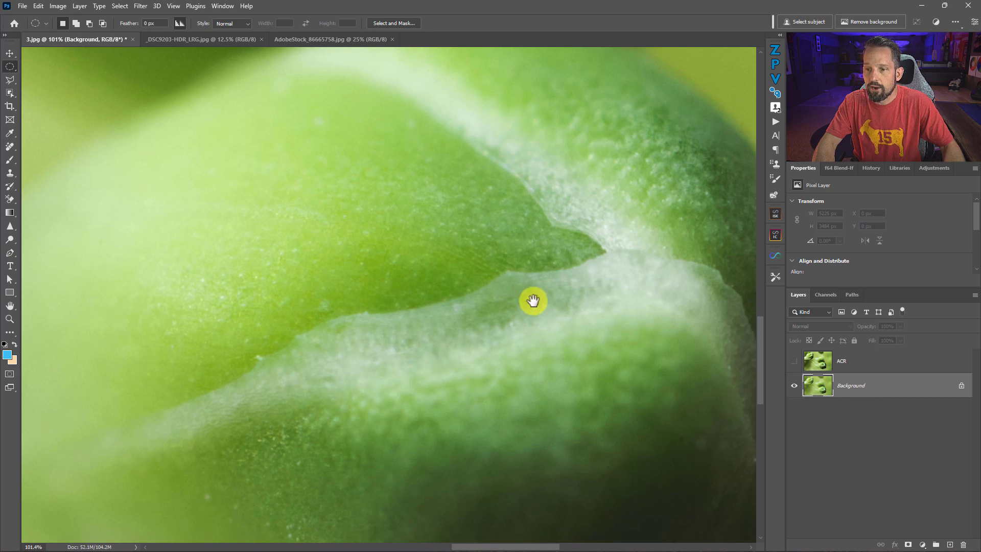
right_click(533, 301)
left_click(548, 305)
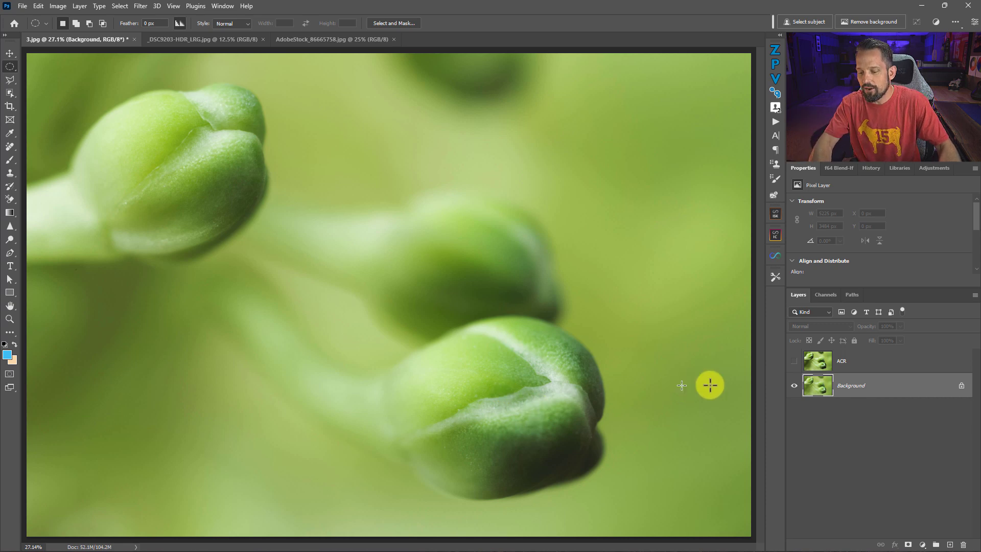
Step: Duplicate Background, desaturate the copy, set it to Linear Light, and compare against ACR
key("ctrl+j")
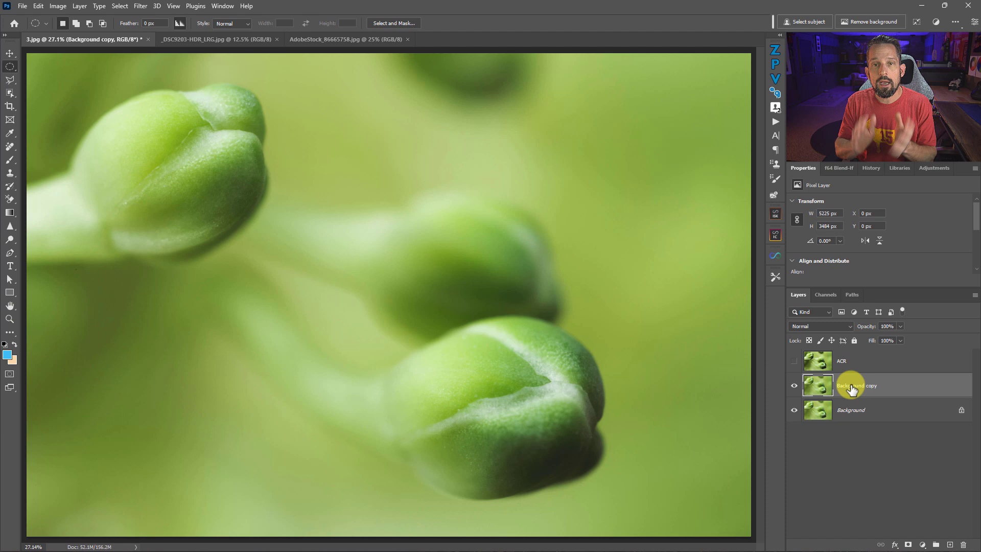
key("ctrl+shift+u")
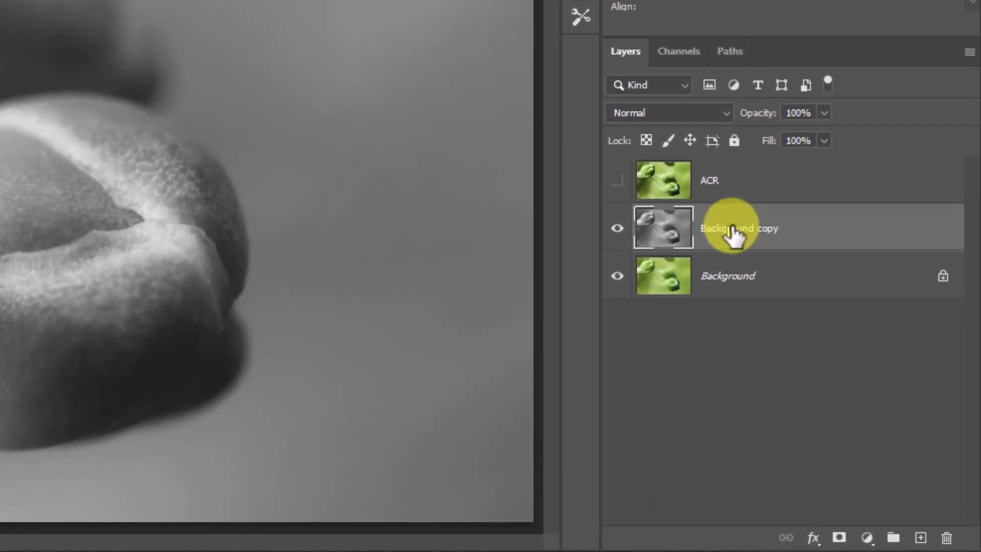
left_click(838, 317)
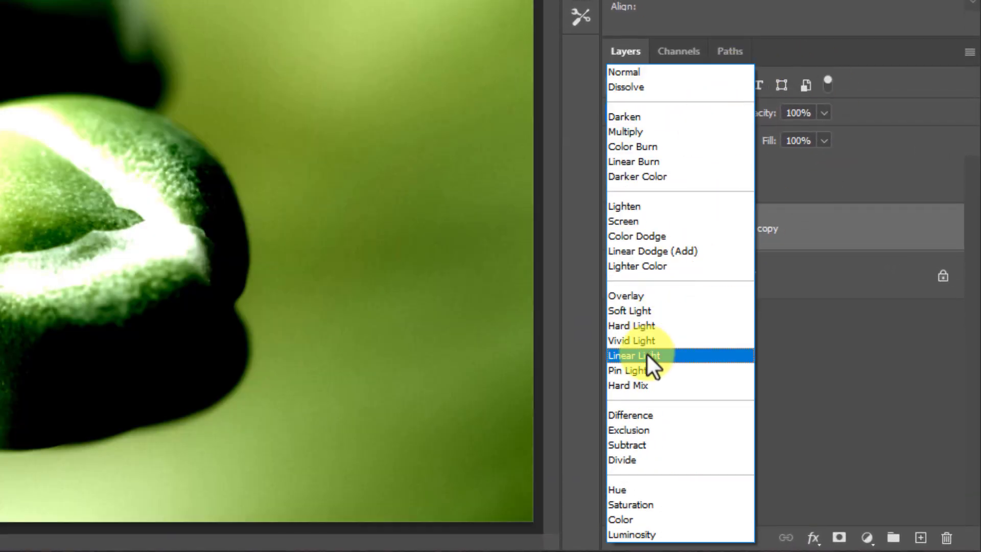
left_click(648, 354)
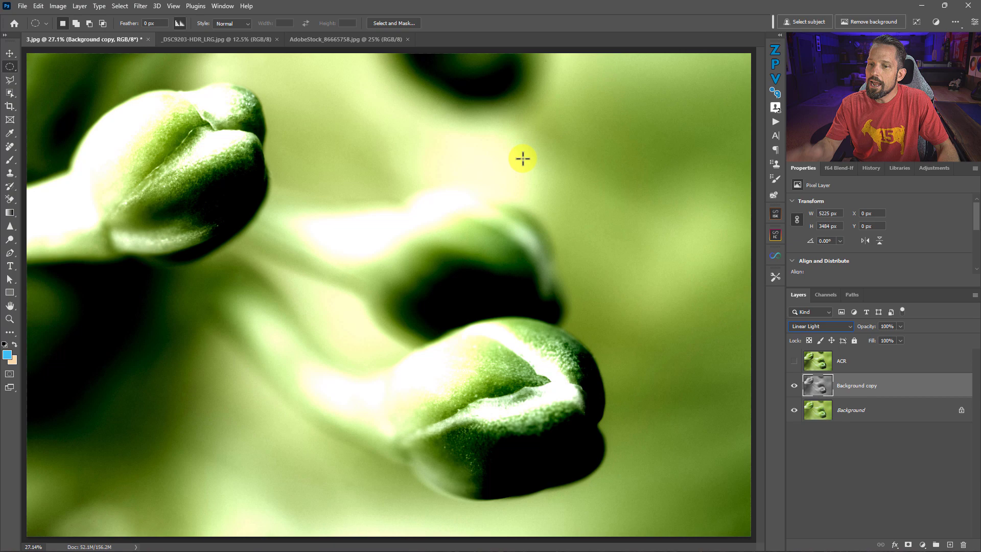
left_click(795, 386)
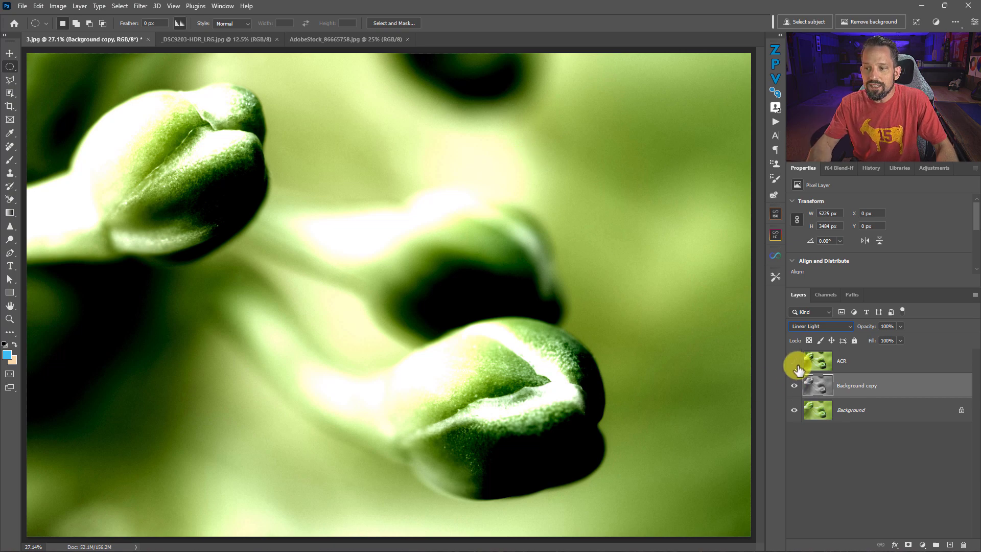
left_click(795, 362)
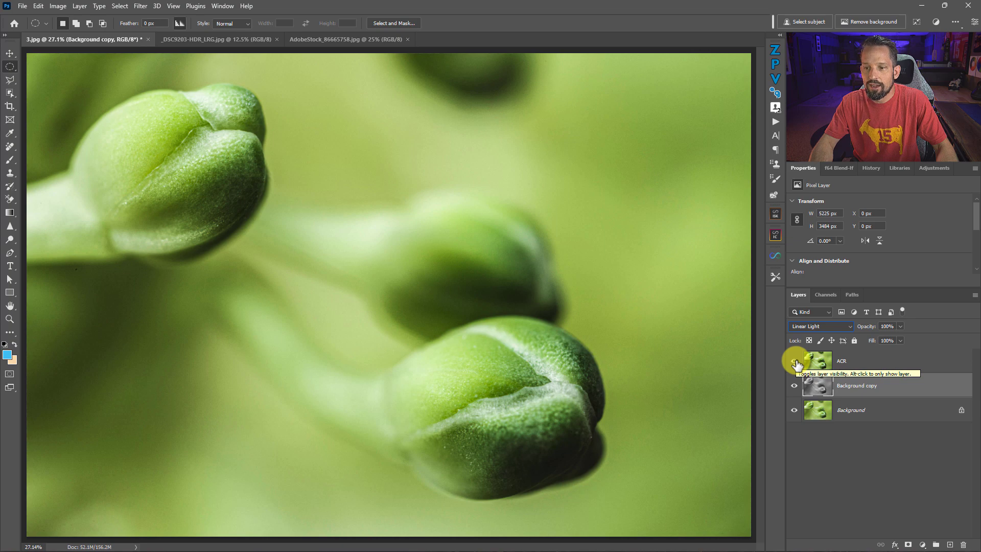
left_click(795, 363)
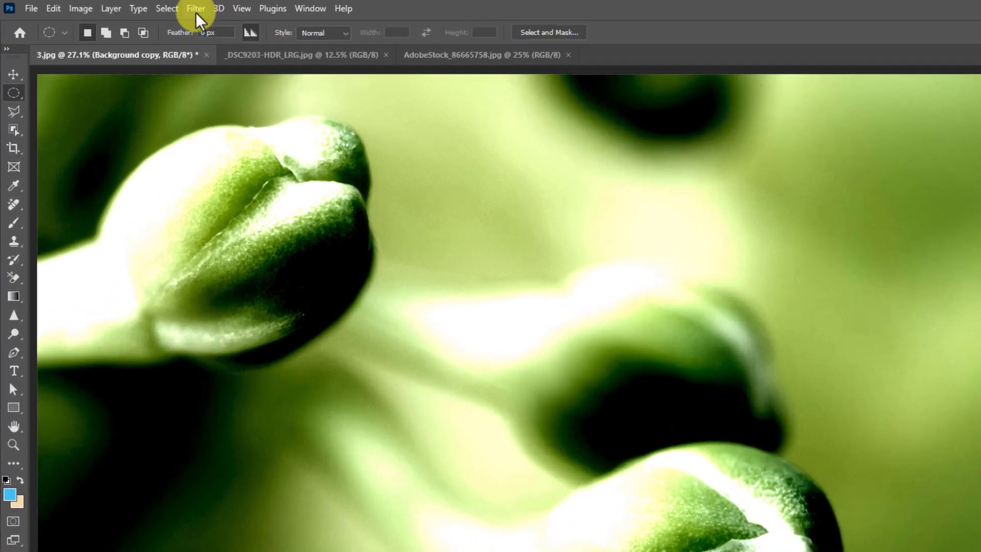
left_click(195, 12)
Step: Apply a High Pass filter with a 3-pixel radius to the Background copy
mouse_move(221, 311)
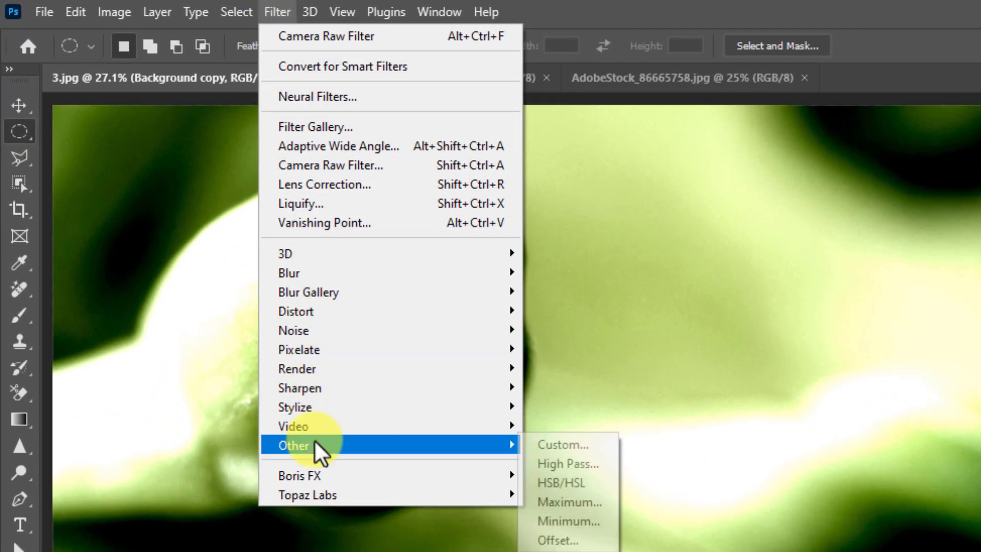
left_click(566, 463)
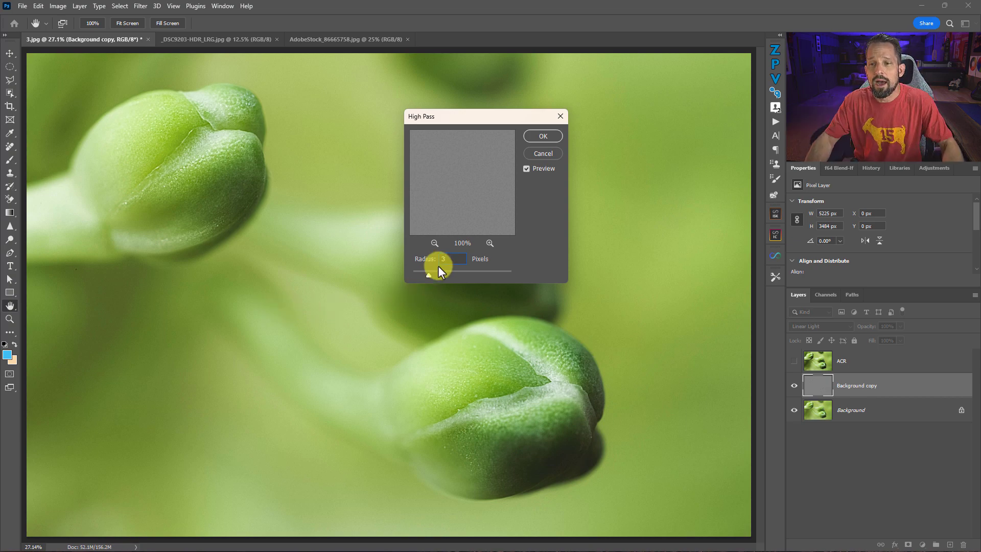
left_click(542, 136)
Step: Toggle the High Pass layer zoomed in to compare, then hide ACR and zoom out
key("m")
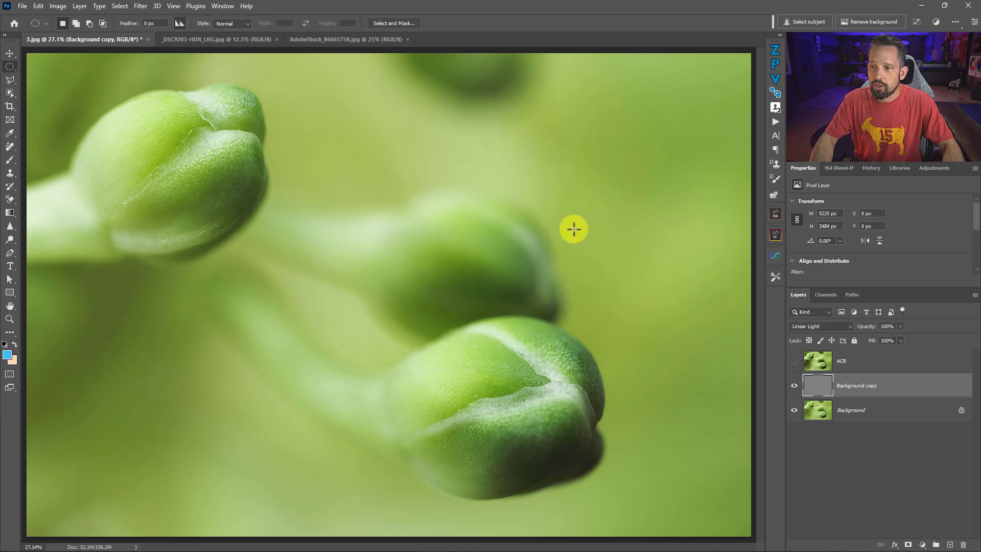
scroll(509, 381, "up", 6)
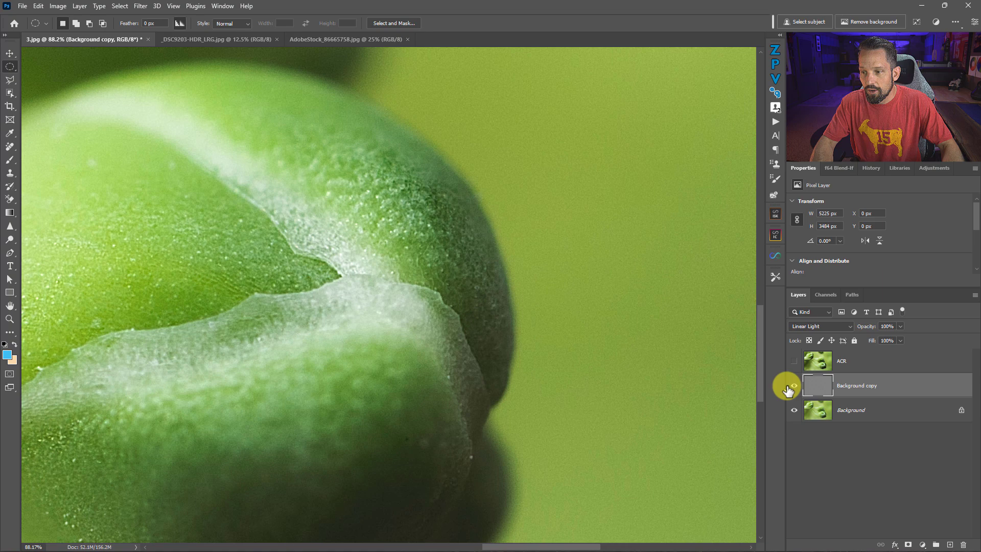
left_click(793, 386)
left_click(793, 386)
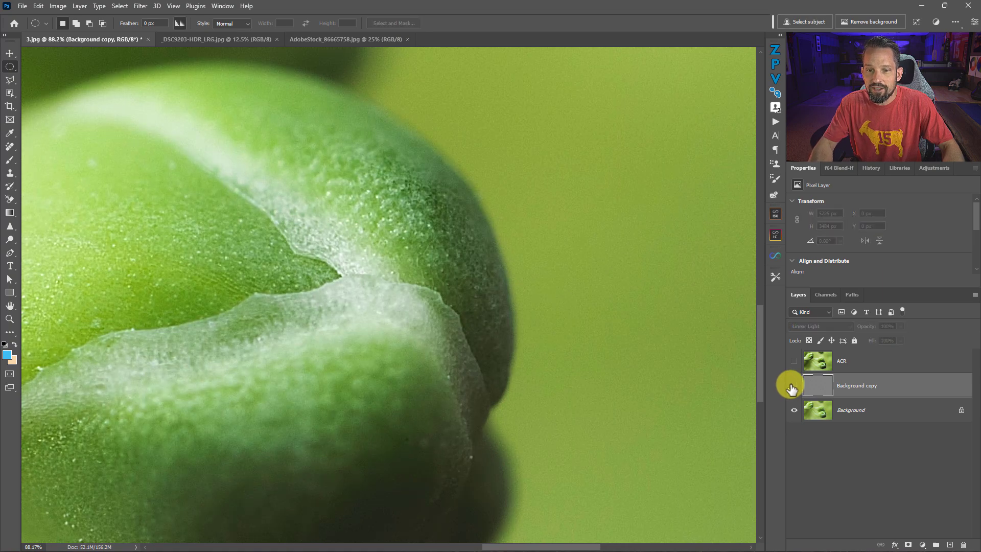
left_click(793, 387)
left_click_drag(295, 241, 493, 223)
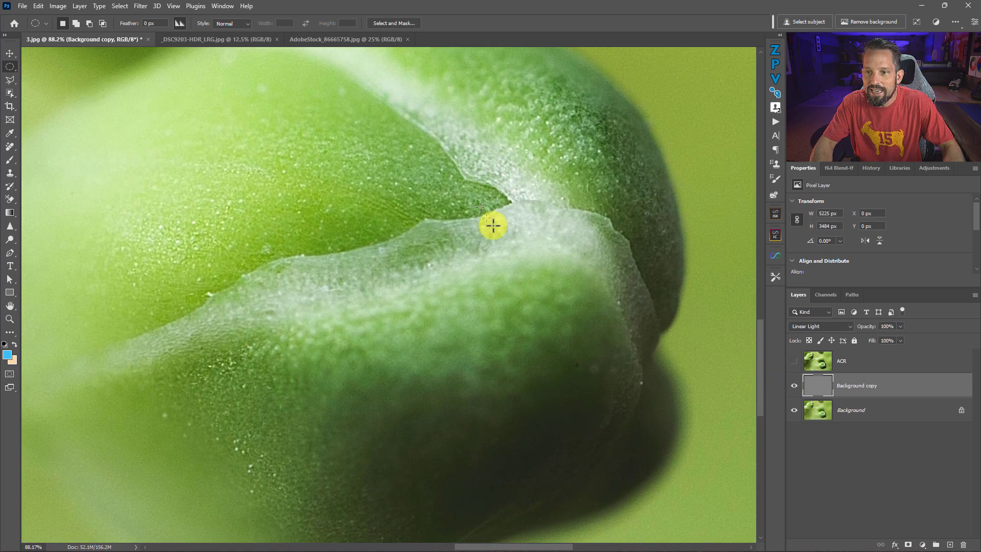
left_click(794, 377)
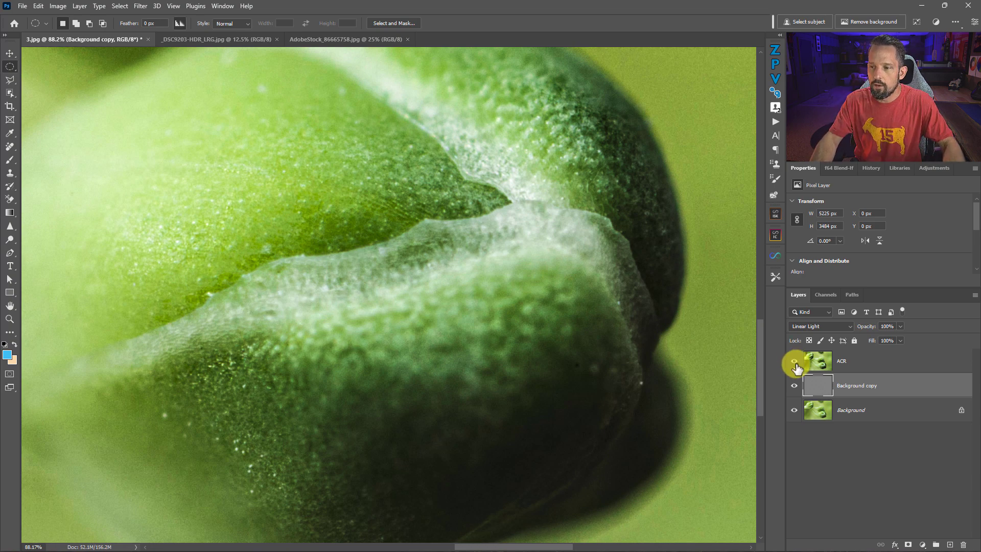
left_click(795, 361)
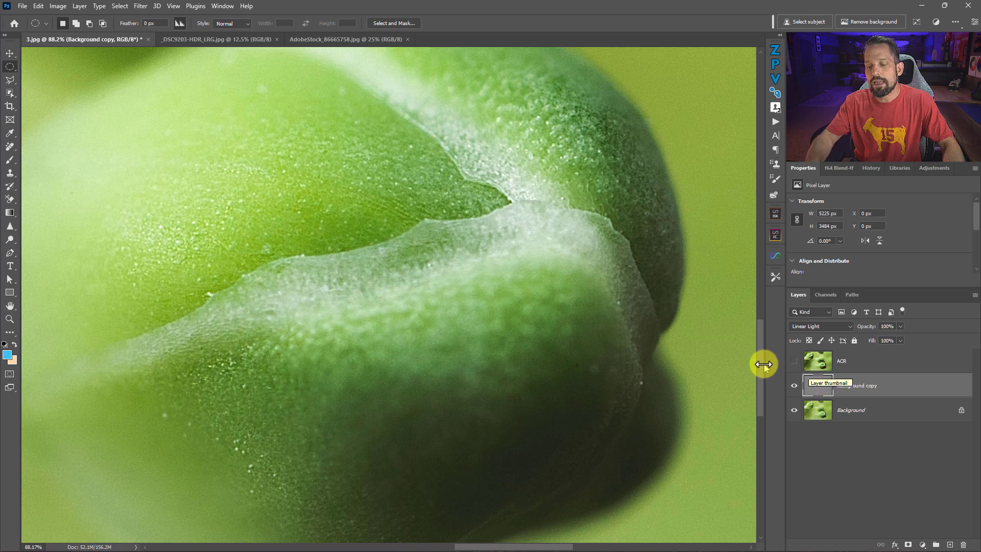
scroll(562, 320, "down", 6)
scroll(560, 314, "down", 2)
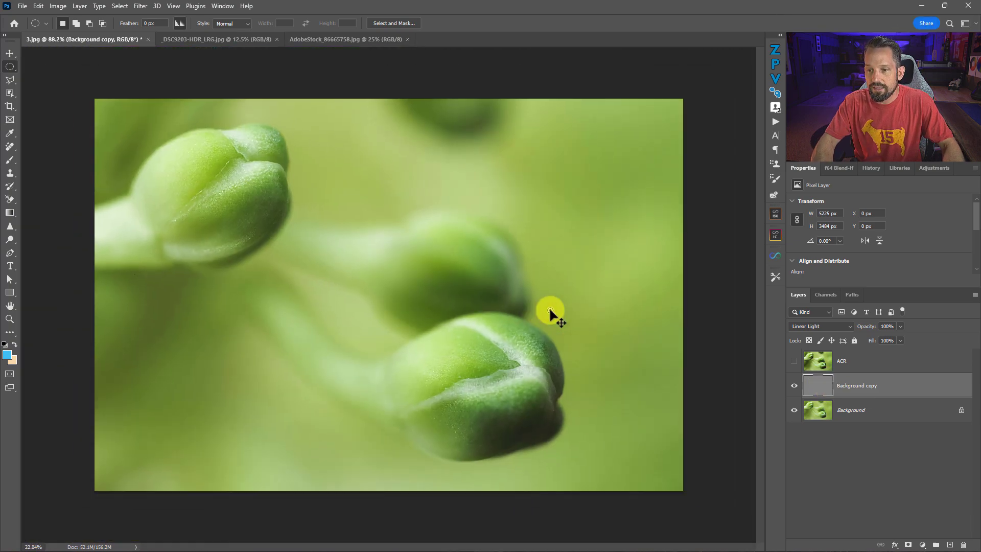
Step: Add a black hide-all mask to Background copy and set the brush to 800 px
left_click(908, 545, "alt")
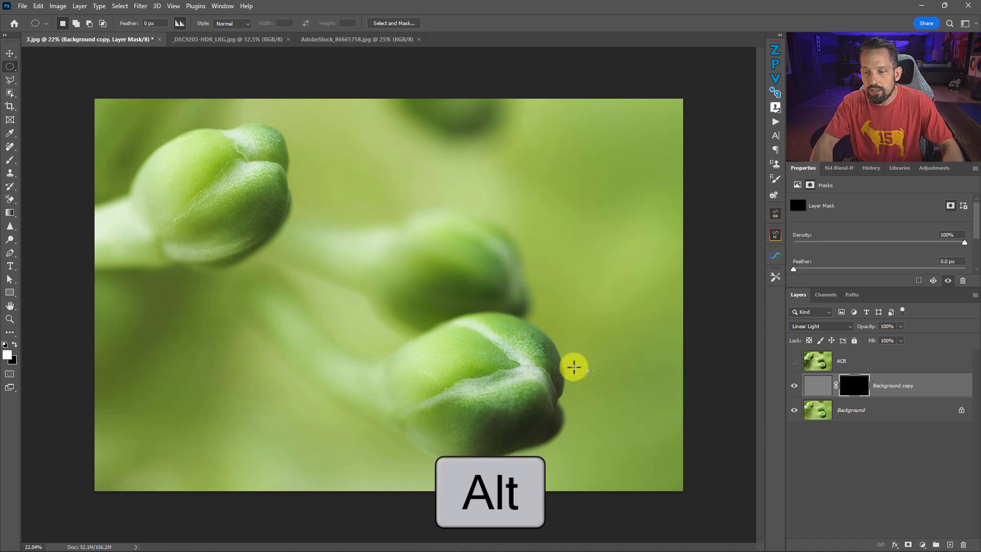
scroll(582, 368, "up", 4)
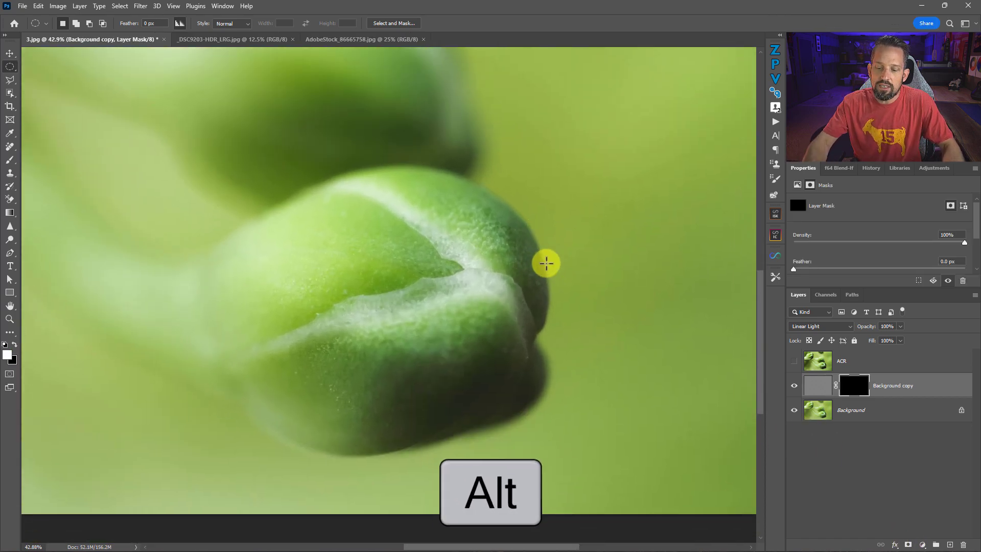
key("b")
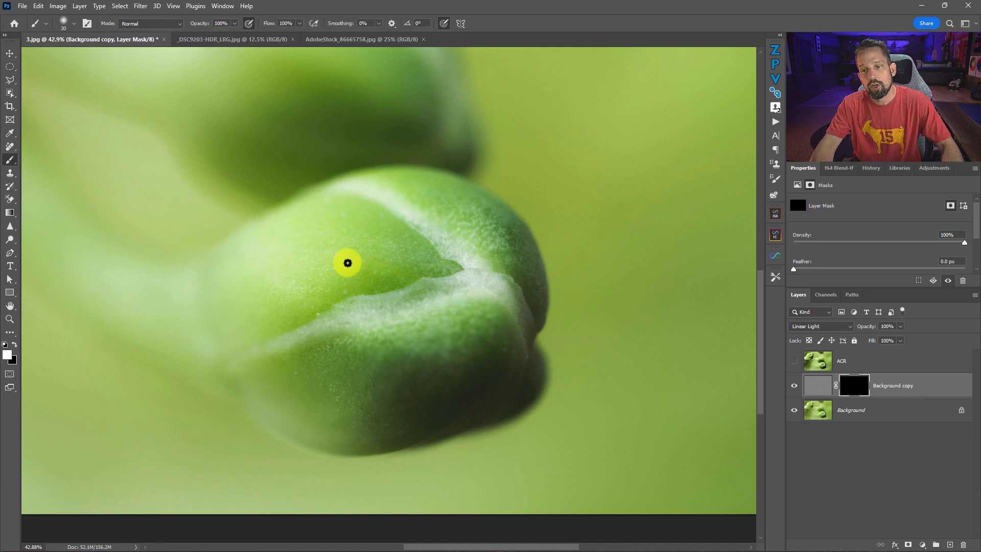
key("bracketleft")
key("bracketleft")
key("bracketleft")
key("bracketleft")
key("bracketleft")
key("bracketleft")
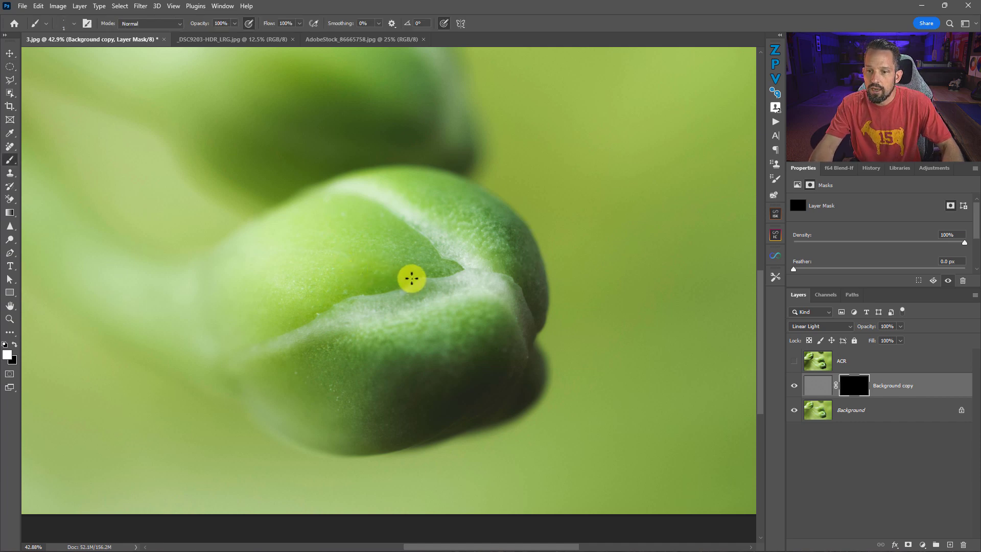
key("bracketright")
key("bracketright")
key("bracketright")
key("bracketright")
key("bracketright")
key("bracketright")
key("bracketright")
key("bracketright")
key("bracketright")
key("bracketright")
key("bracketright")
key("bracketright")
key("bracketright")
key("bracketright")
key("bracketright")
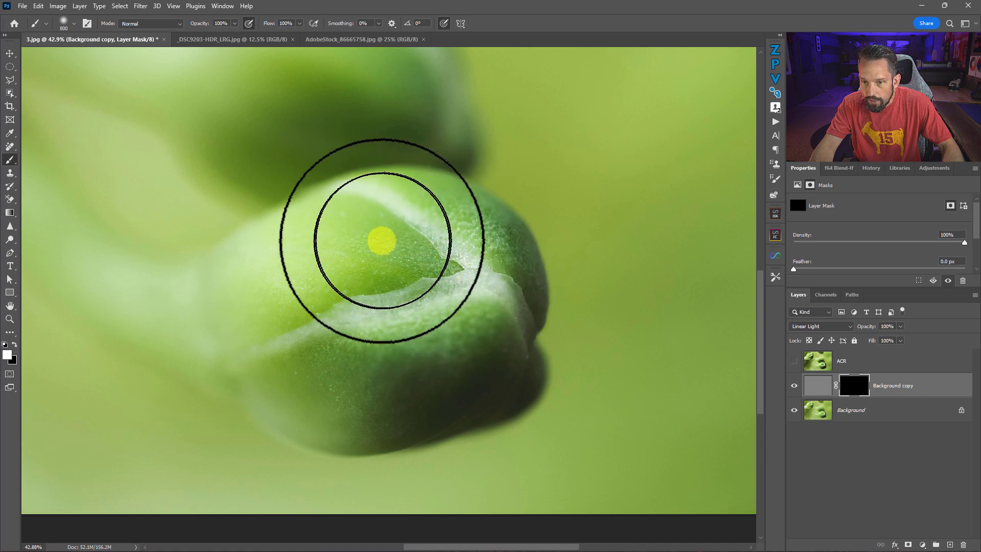
Step: Paint white over the lower and upper-left buds to reveal the sharpening there
mouse_move(374, 333)
left_mouse_down()
mouse_move(341, 348)
mouse_move(325, 300)
mouse_move(412, 261)
mouse_move(322, 265)
mouse_move(362, 235)
mouse_move(350, 299)
left_mouse_up()
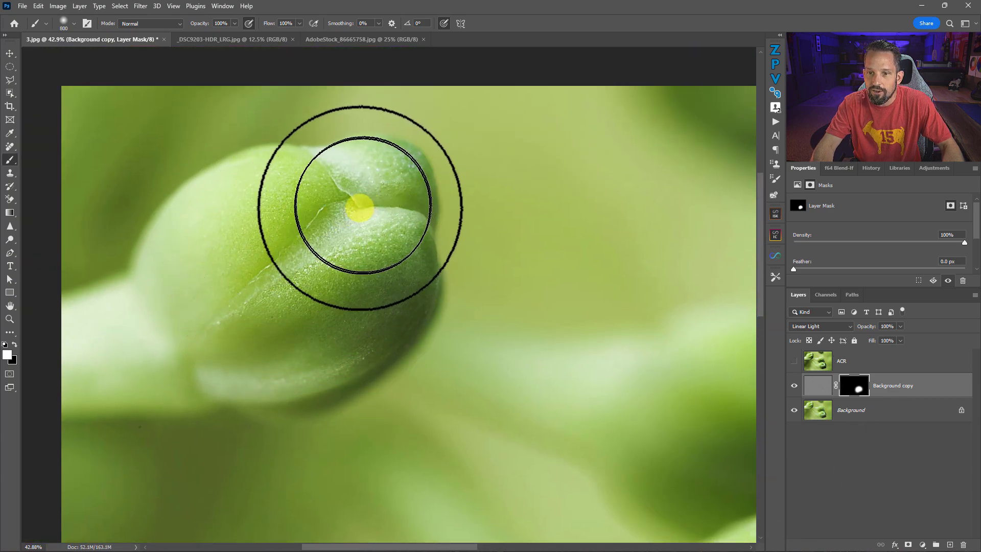
left_click_drag(287, 255, 304, 248)
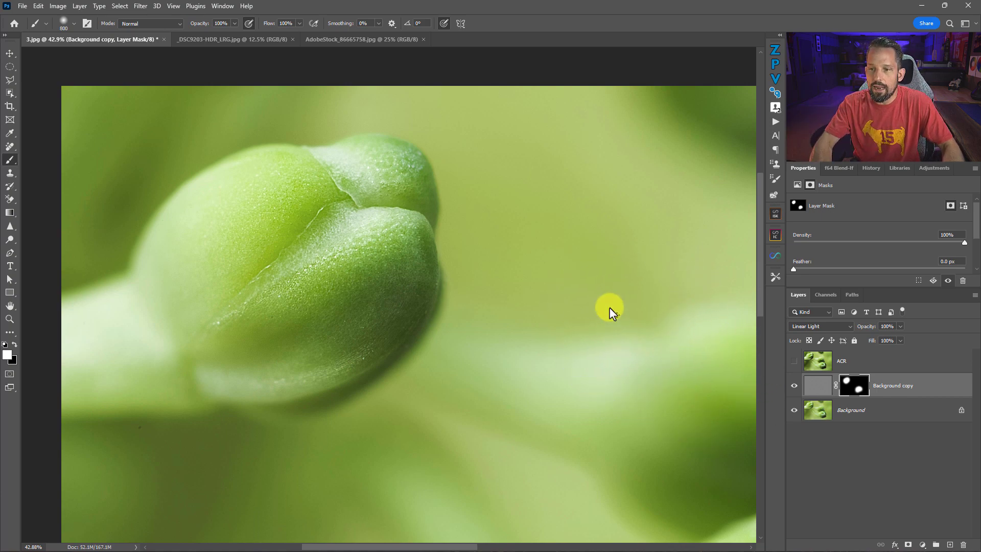
scroll(609, 307, "up", 4)
key("v")
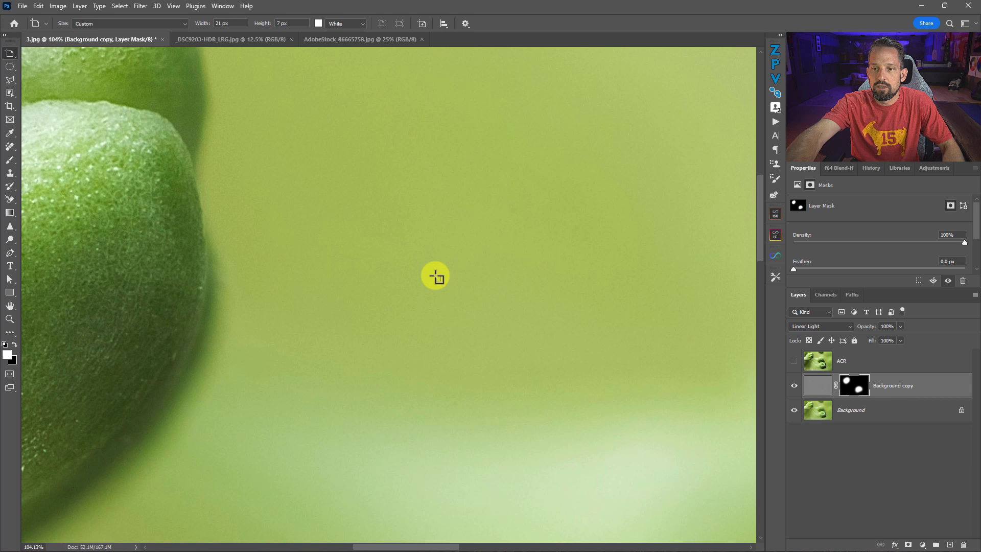
right_click(487, 306)
left_click(509, 299)
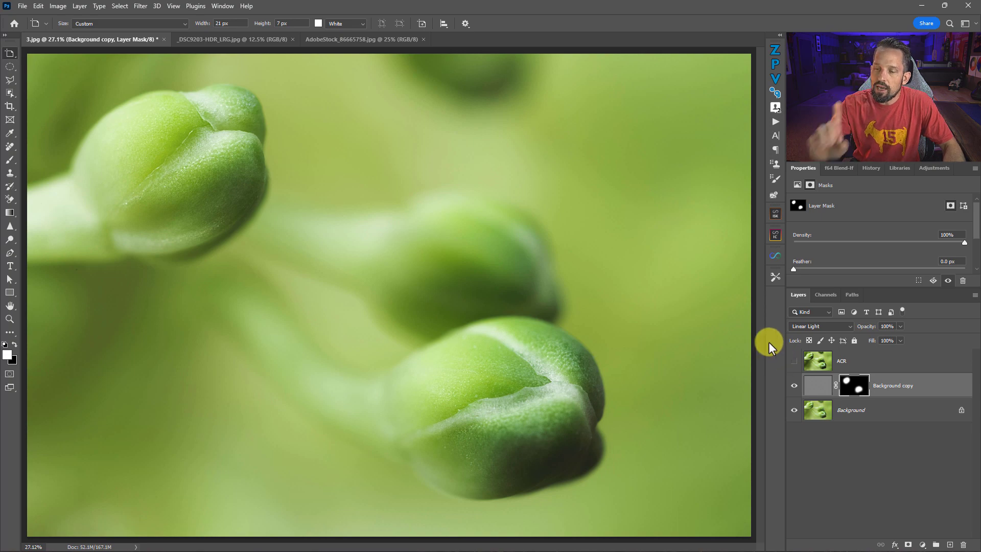
Step: Zoom in and drop the Background copy's Fill to 49%, then target the layer, not the mask
scroll(607, 393, "up", 2)
scroll(607, 393, "up", 1)
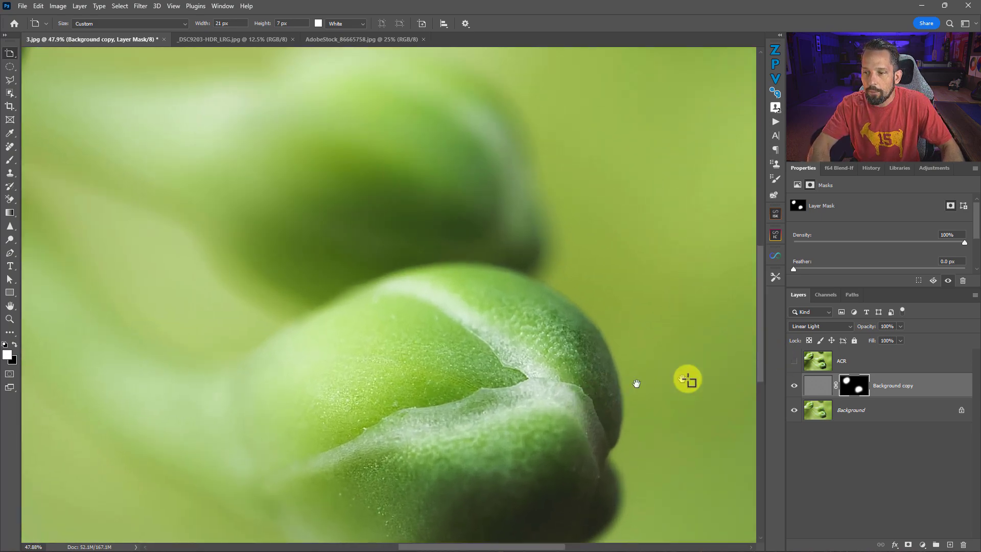
scroll(521, 394, "up", 4)
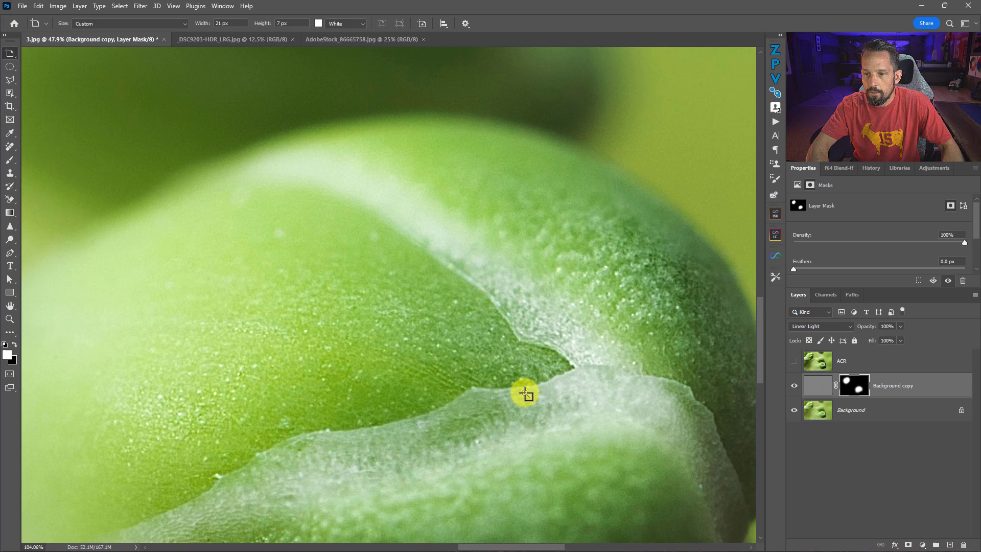
left_click(899, 341)
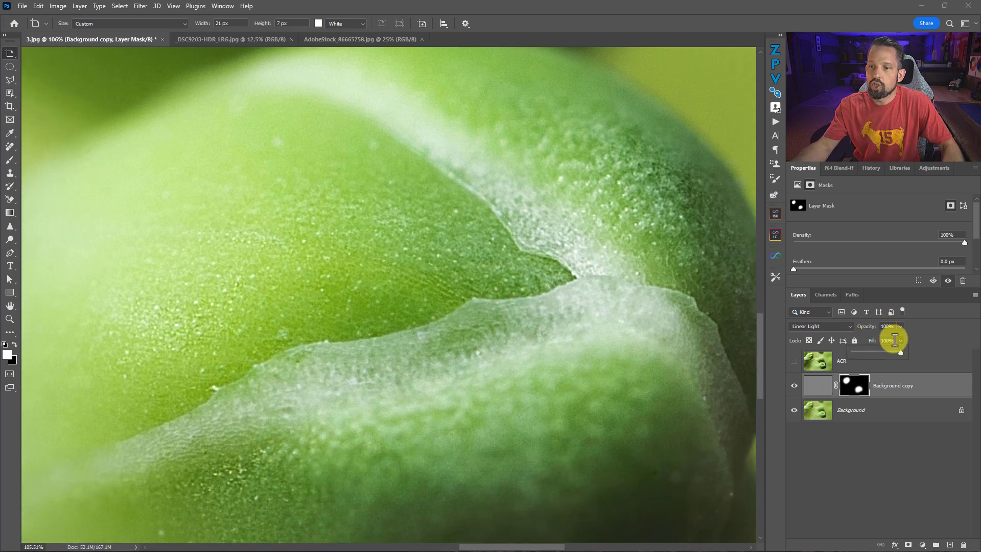
key("v")
left_click_drag(901, 353, 855, 352)
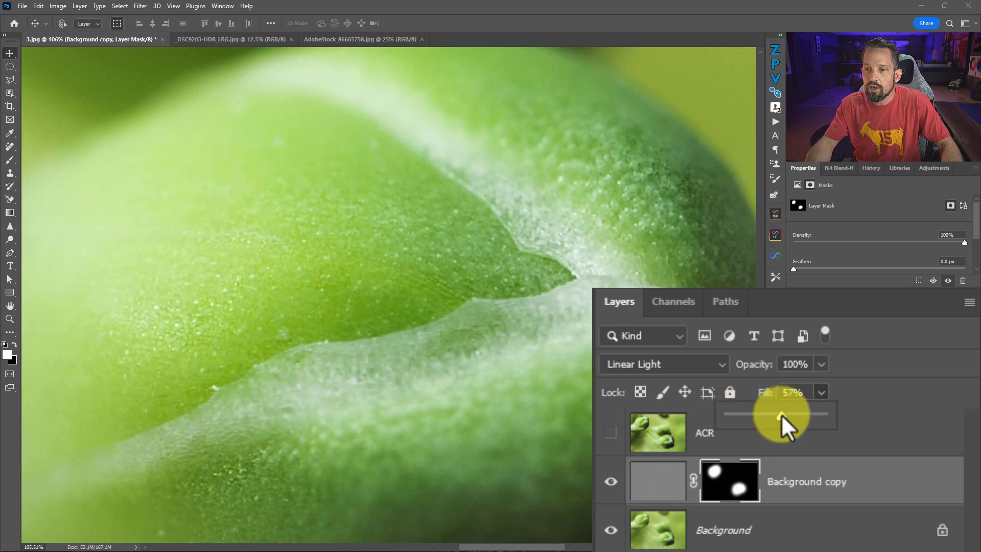
left_click_drag(781, 415, 774, 418)
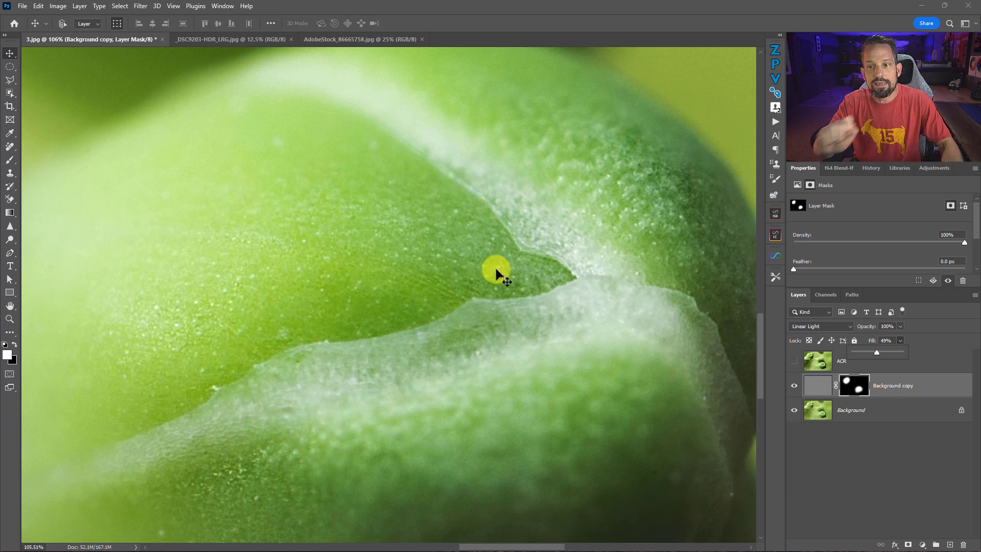
key("ctrl+2")
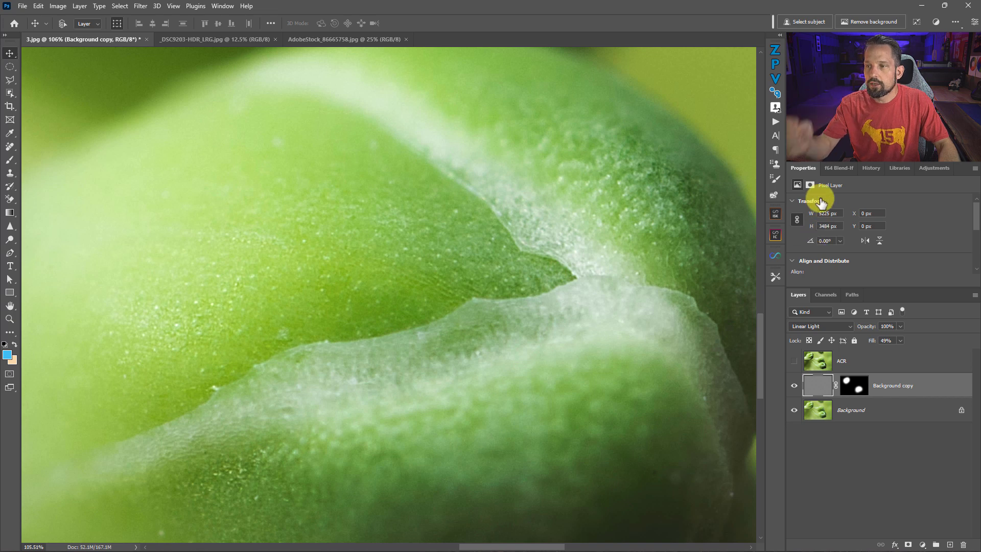
Step: Open the Blend If controls, splitting the Underlying Layer shadow slider at 30/128
left_click(833, 167)
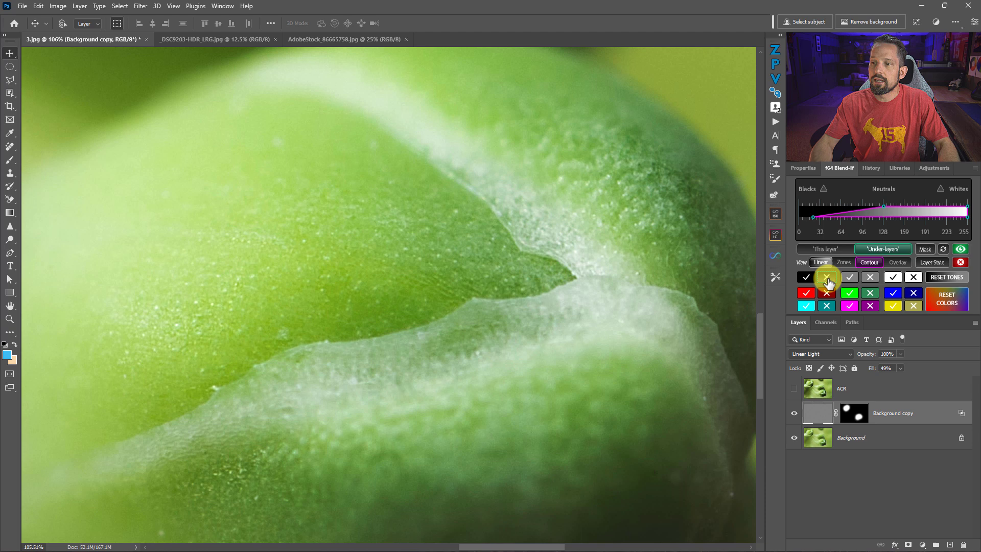
left_click(827, 279)
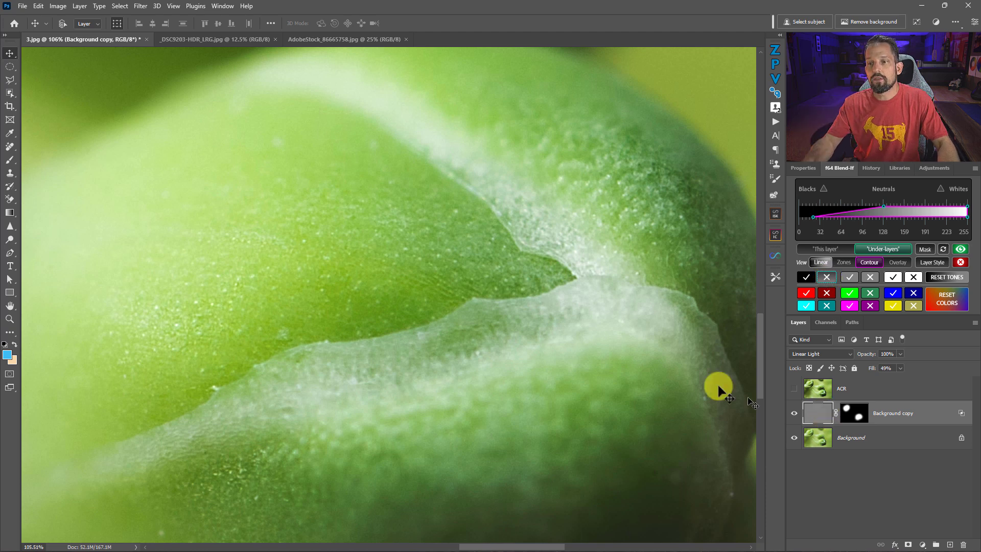
right_click(507, 260)
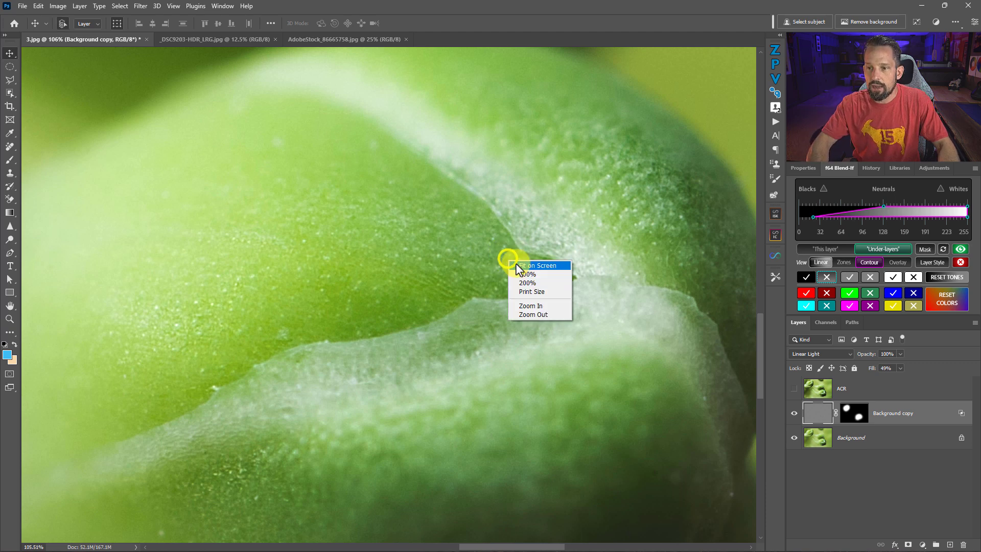
left_click(521, 265)
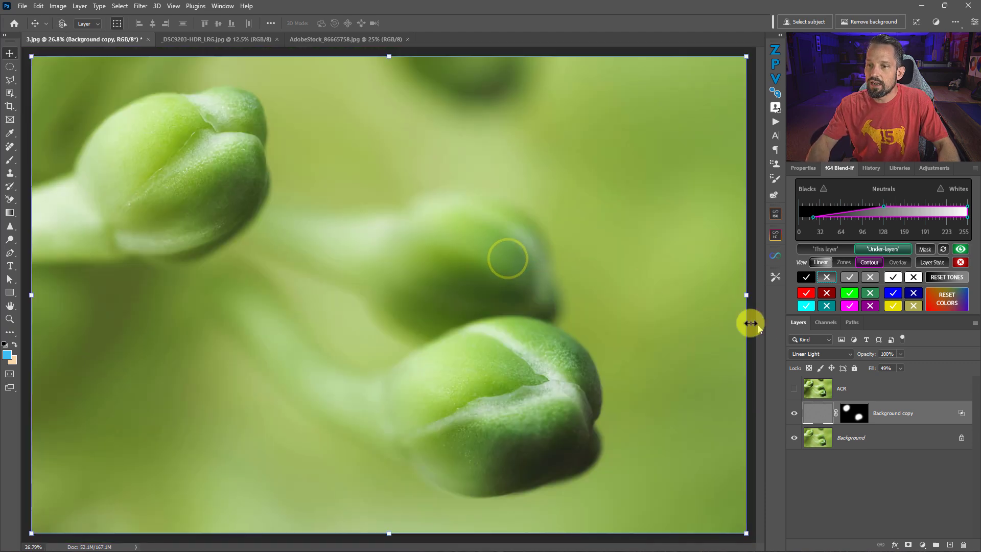
Step: Check the masked buds with the colour overlay preview, then turn it off and fit the image
left_click(898, 262)
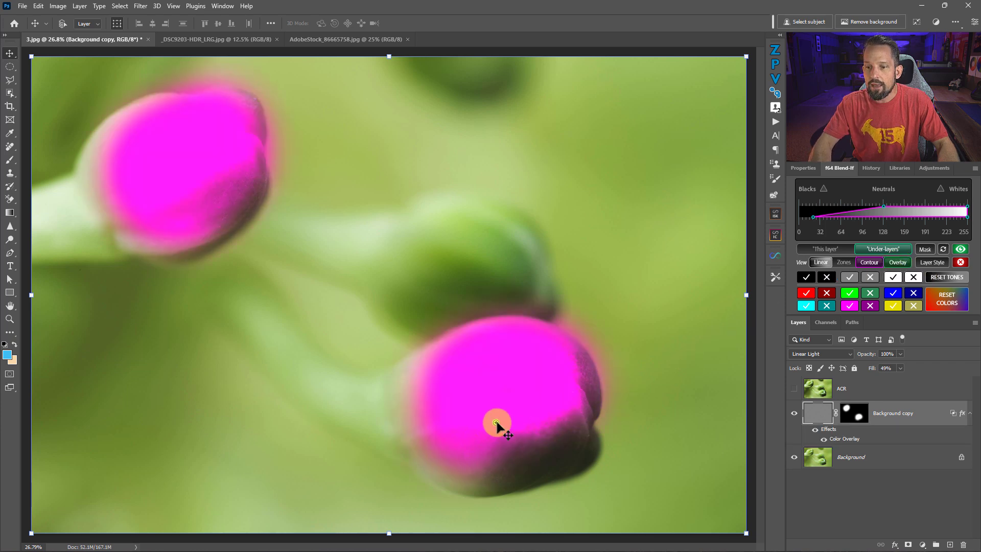
scroll(499, 423, "up", 7)
scroll(555, 327, "down", 2)
left_click_drag(548, 224, 535, 320)
left_click(898, 262)
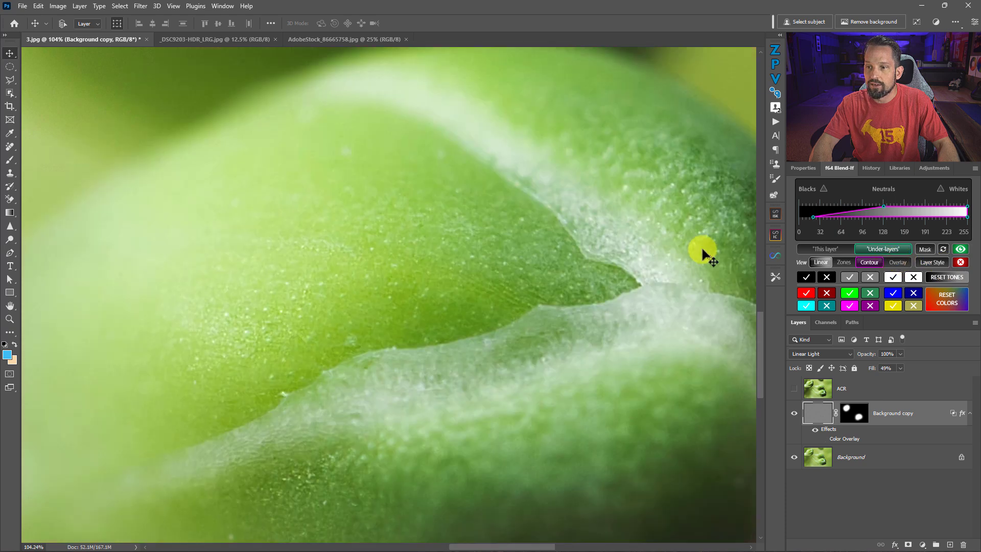
right_click(591, 275)
left_click(619, 279)
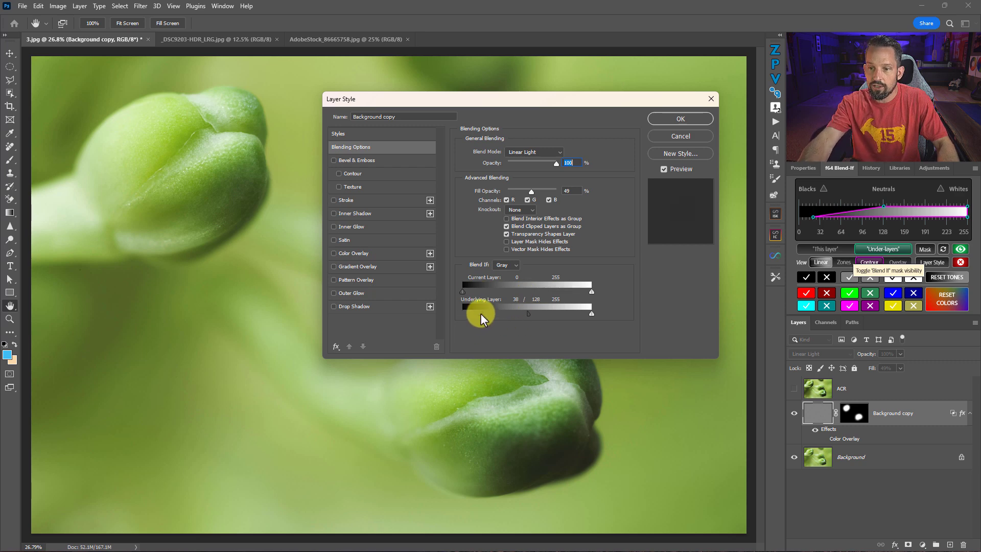
Step: Confirm the Layer Style dialog, keeping the 30/128 Blend If split
left_click(668, 125)
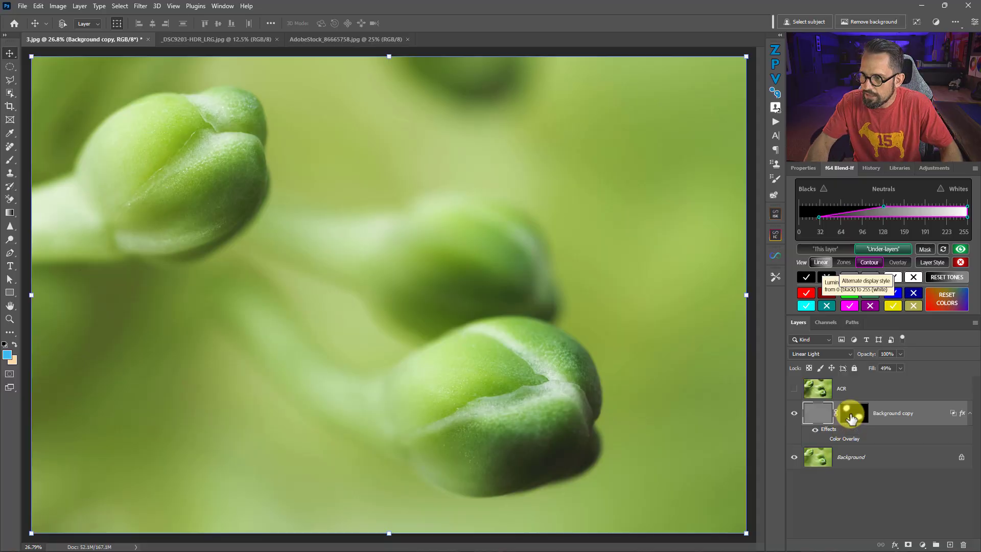
Step: Disable Background copy's mask, set Fill to 100% and Normal mode, and reset the Blend If tones
left_click(851, 418, "shift")
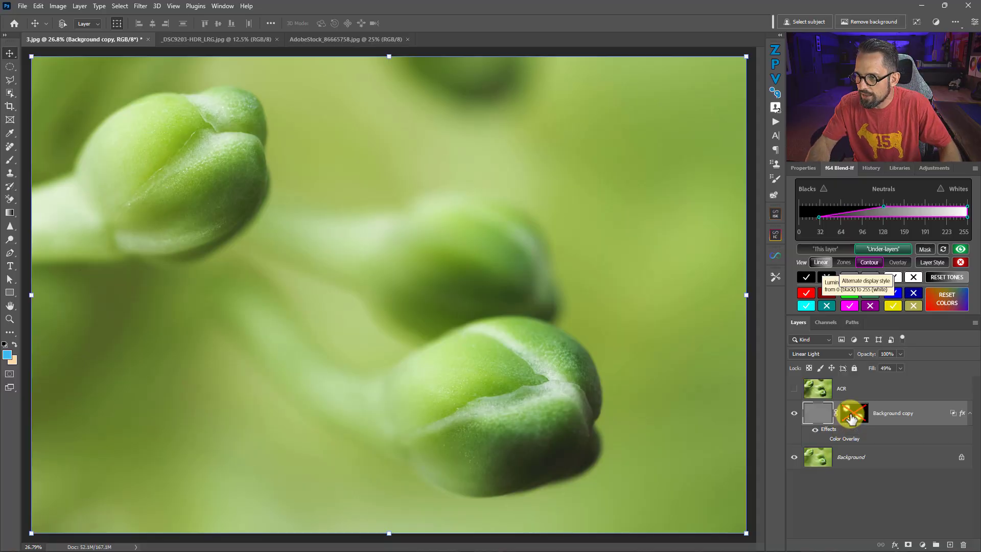
left_click(900, 368)
left_click_drag(900, 380, 949, 375)
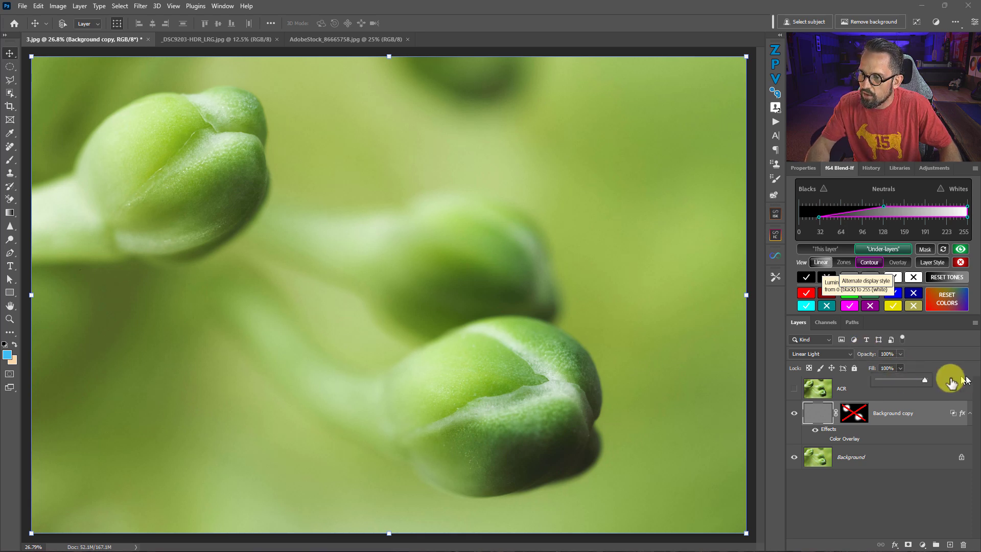
left_click(820, 354)
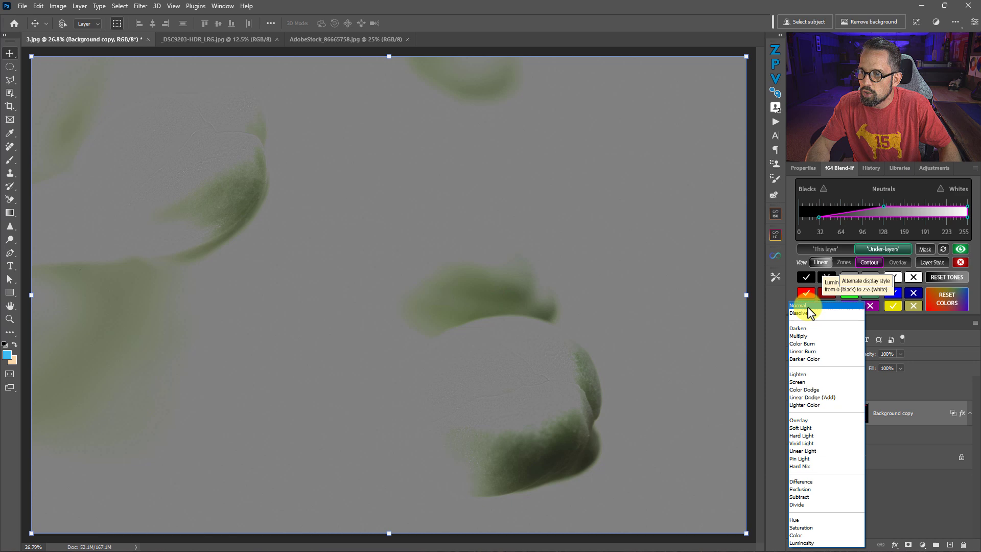
left_click(808, 308)
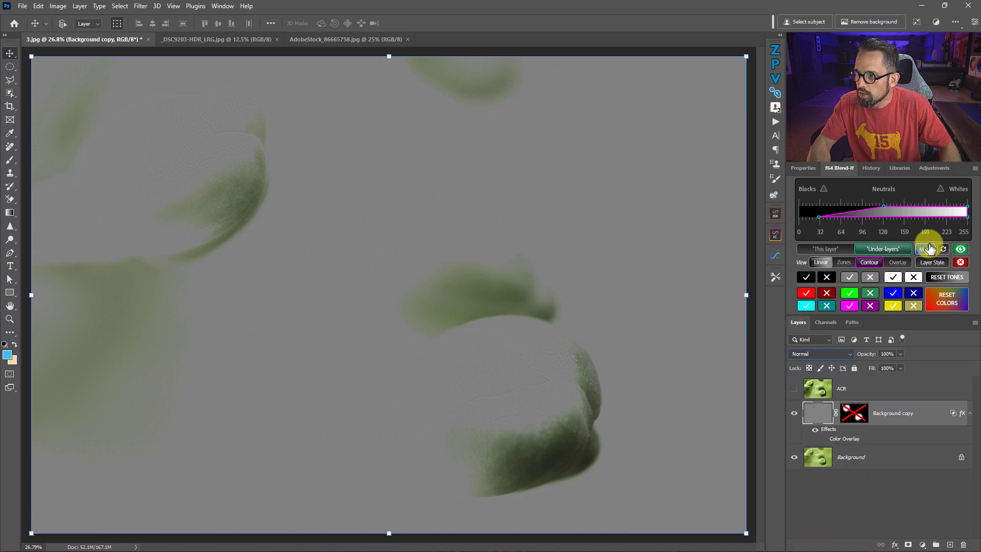
left_click(947, 277)
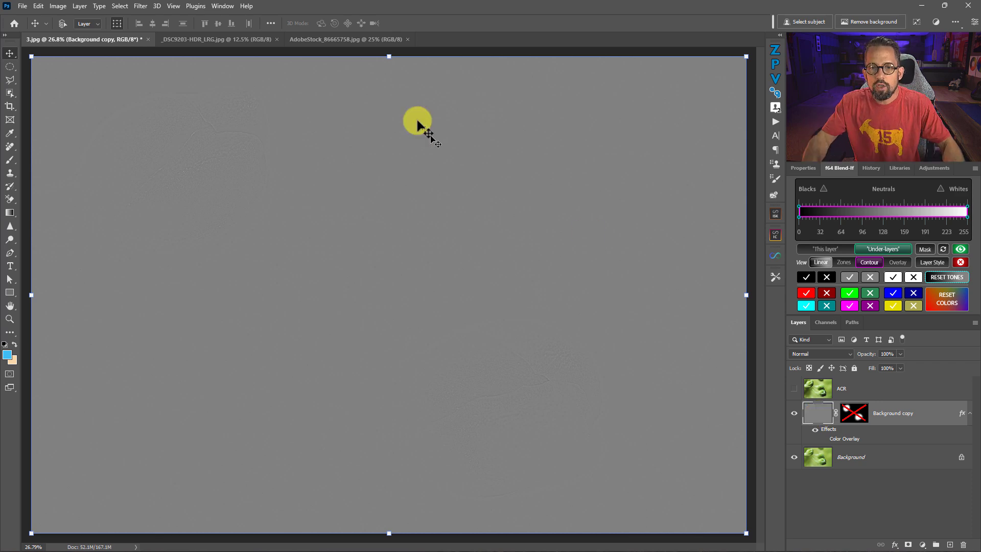
scroll(228, 128, "up", 3)
scroll(228, 127, "up", 5)
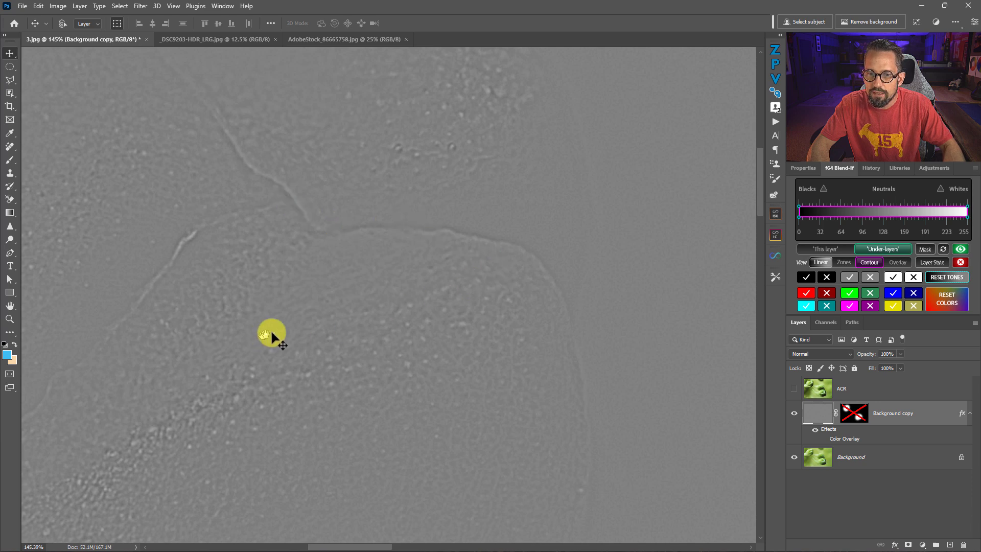
left_click_drag(270, 333, 531, 307)
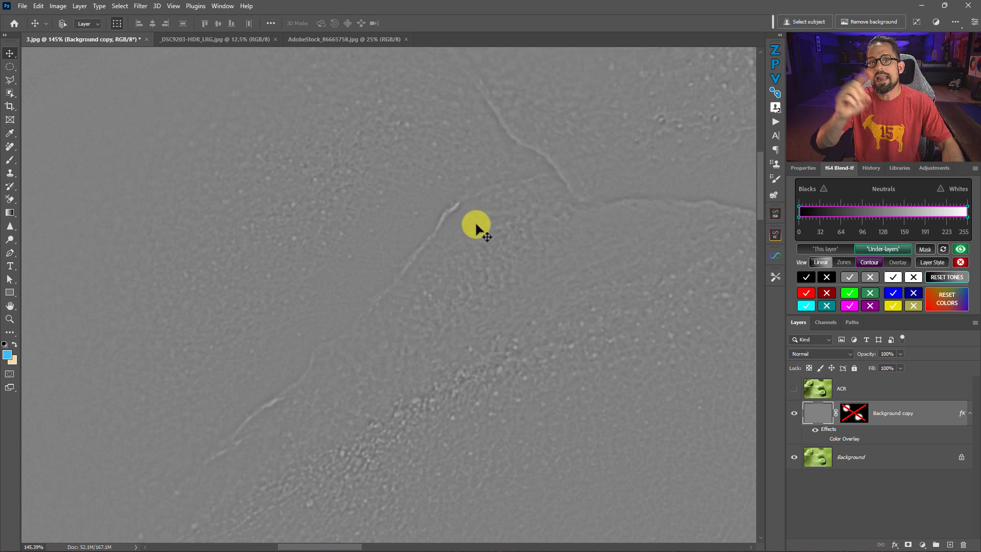
Step: Set Background copy to Linear Light, preview other blend modes, and keep Linear Light
left_click(815, 355)
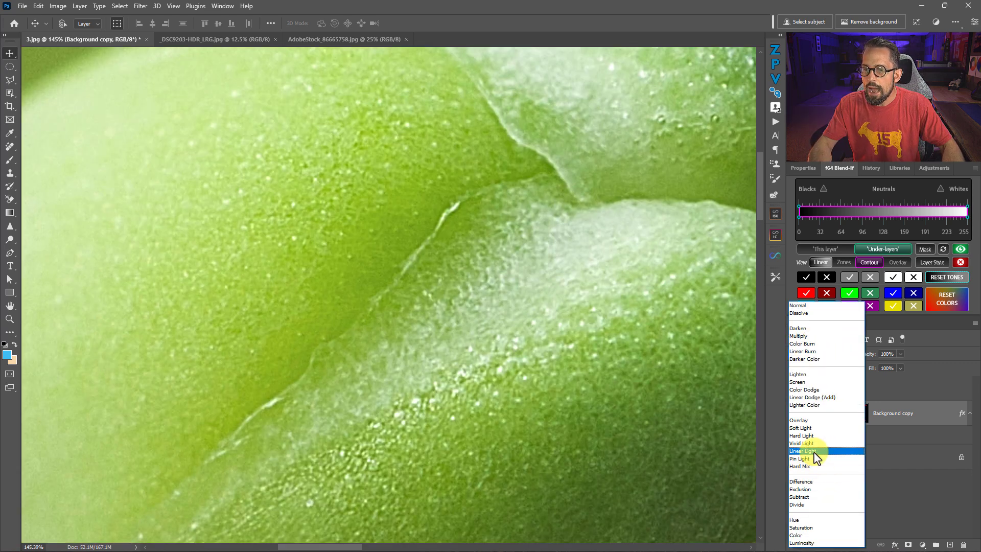
left_click(816, 452)
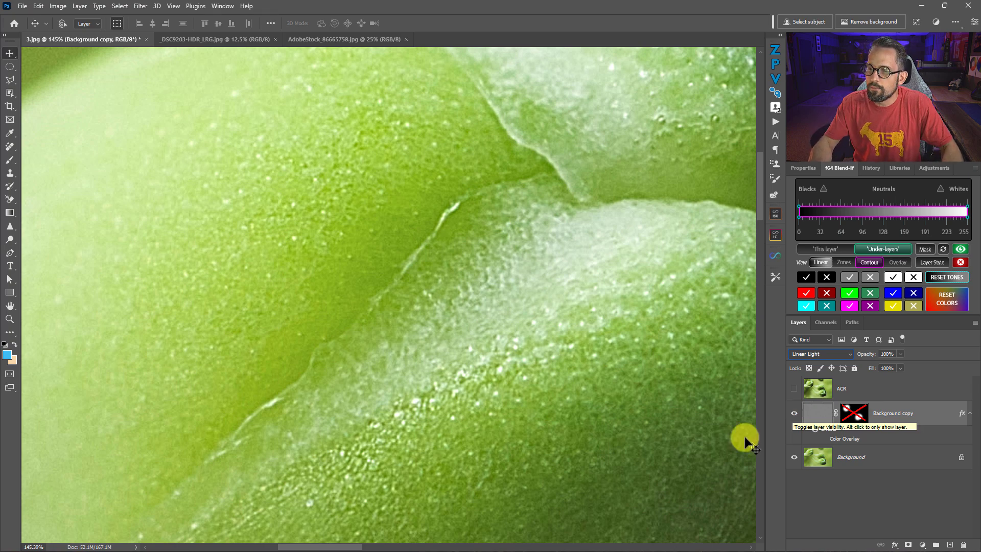
left_click(814, 354)
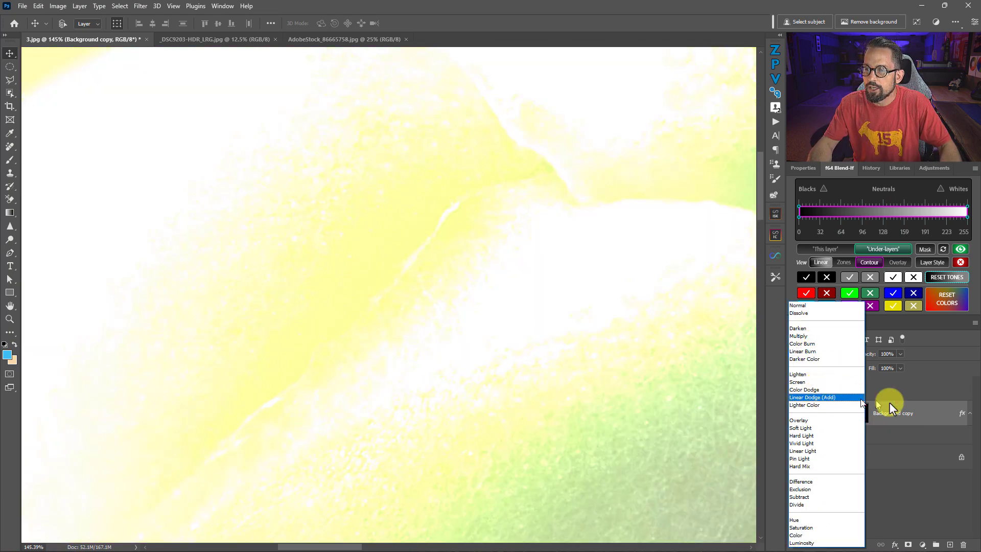
left_click(934, 409)
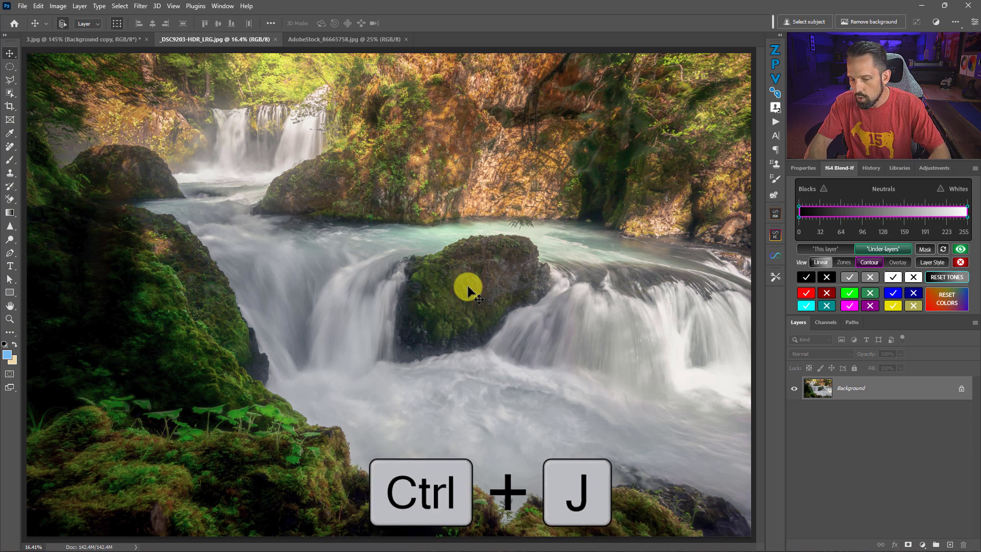
Step: Duplicate the waterfall layer, desaturate the copy, and set it to Linear Light
key("ctrl+j")
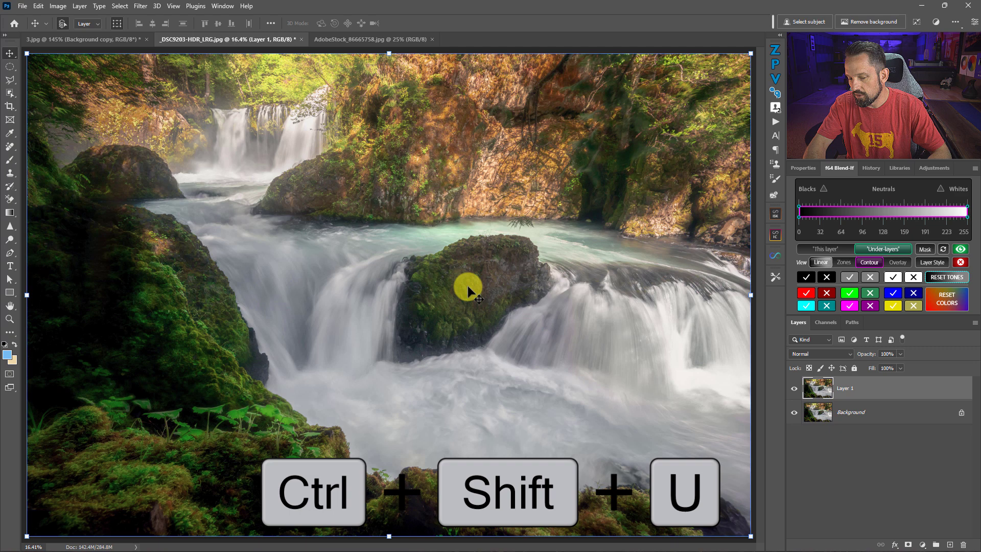
key("ctrl+shift+u")
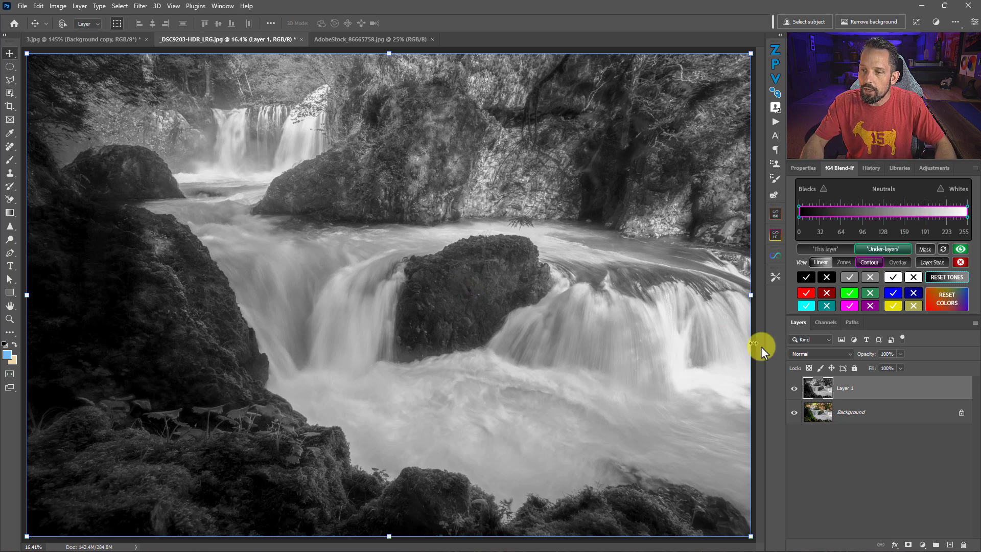
left_click(815, 354)
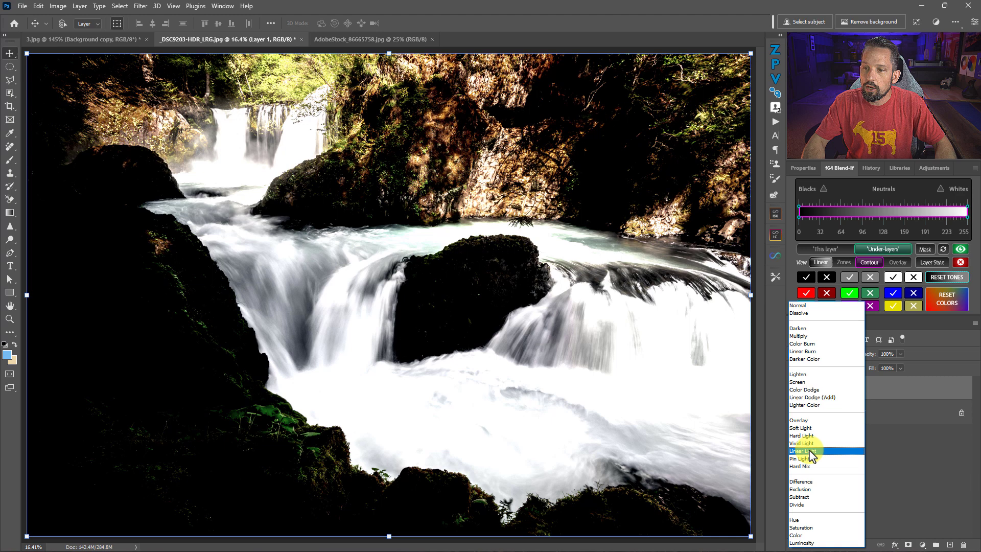
left_click(806, 451)
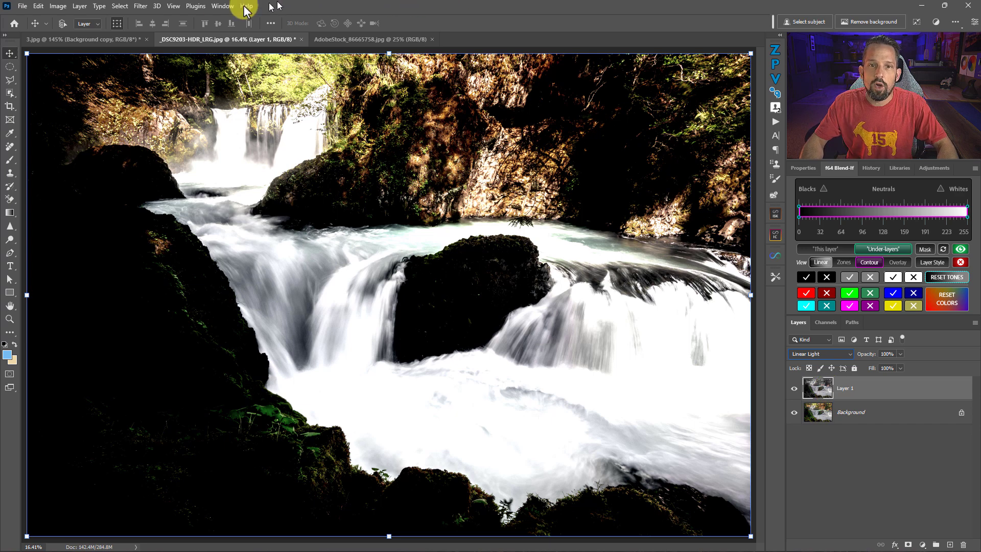
Step: Apply a 3.0 px High Pass filter to Layer 1 and zoom in on the mossy rock
left_click(141, 6)
mouse_move(199, 226)
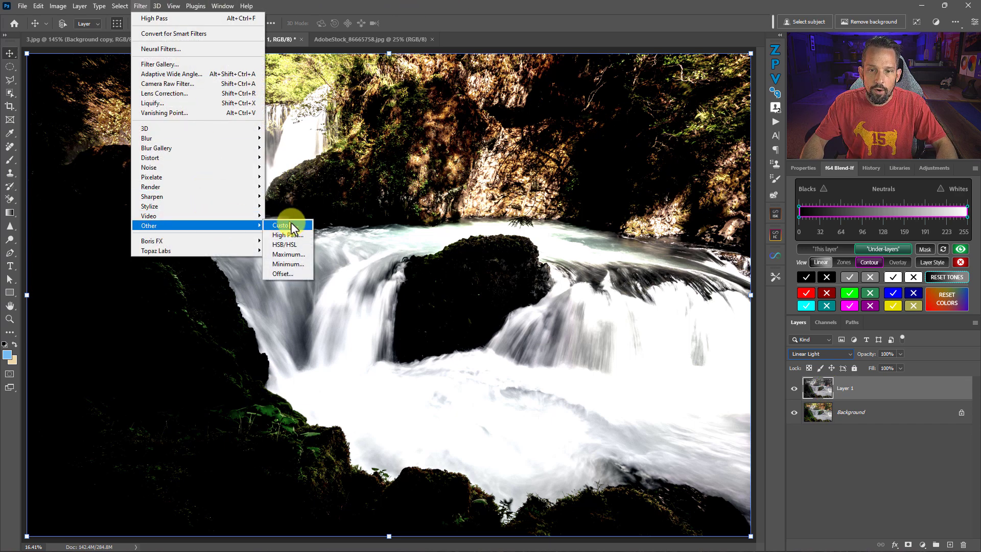
left_click(296, 236)
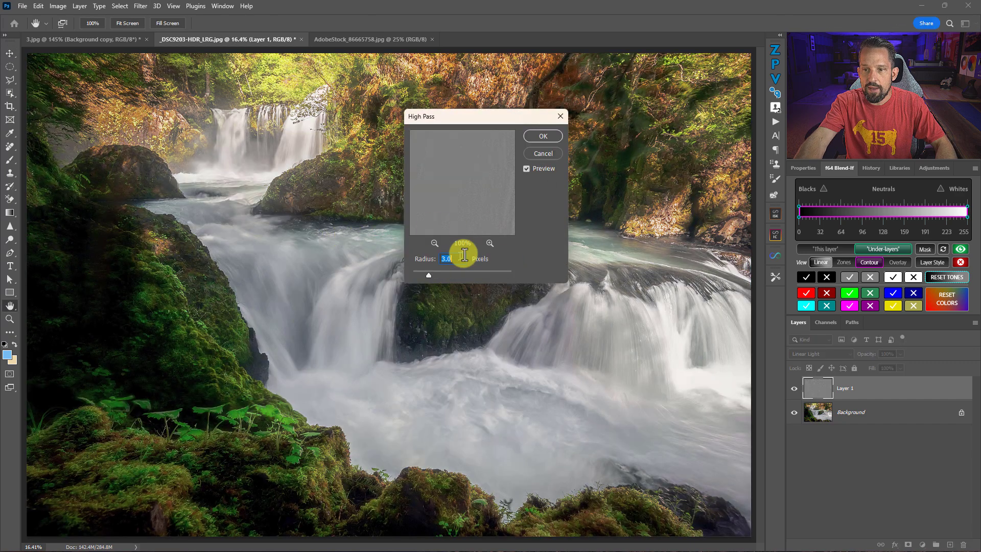
left_click(546, 136)
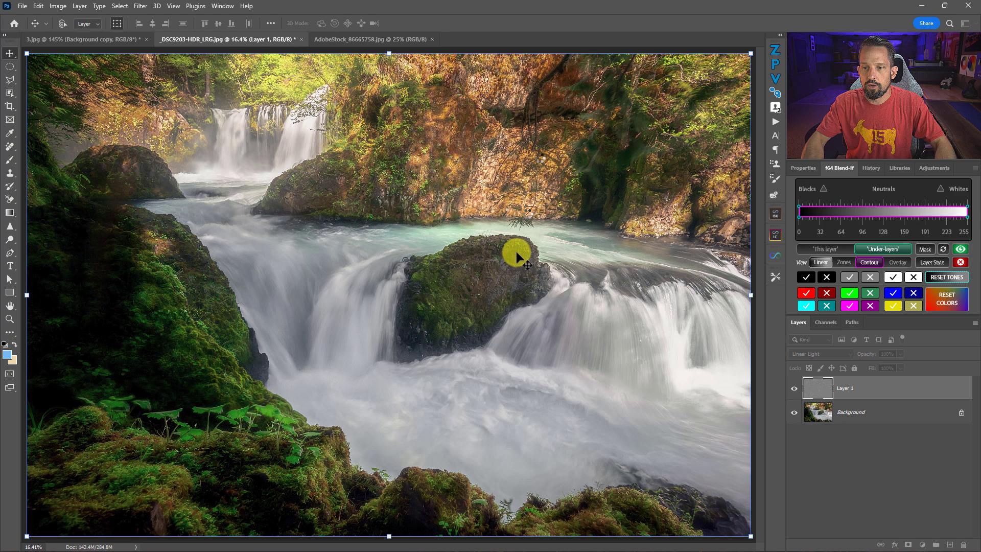
key("v")
left_click_drag(483, 299, 533, 310)
left_click(795, 389)
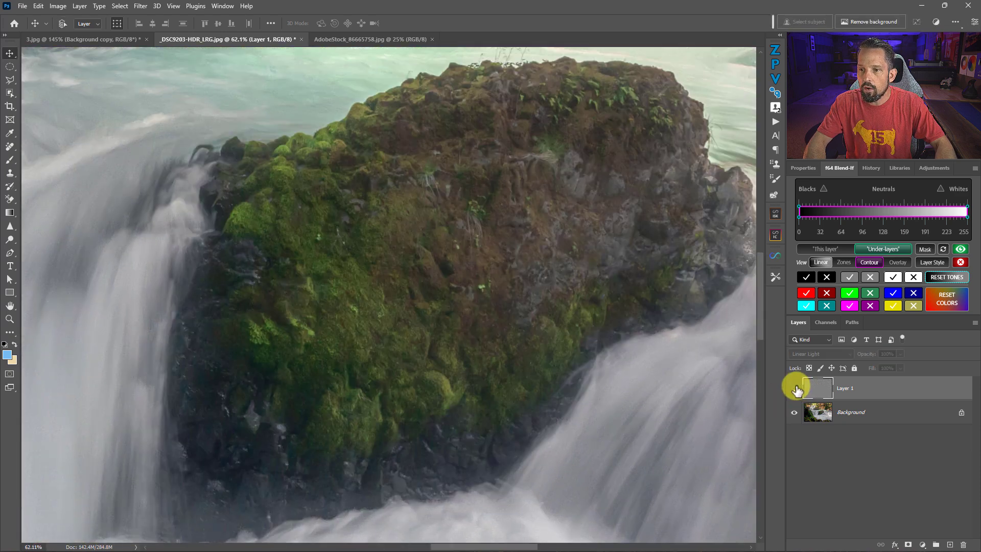
left_click(794, 389)
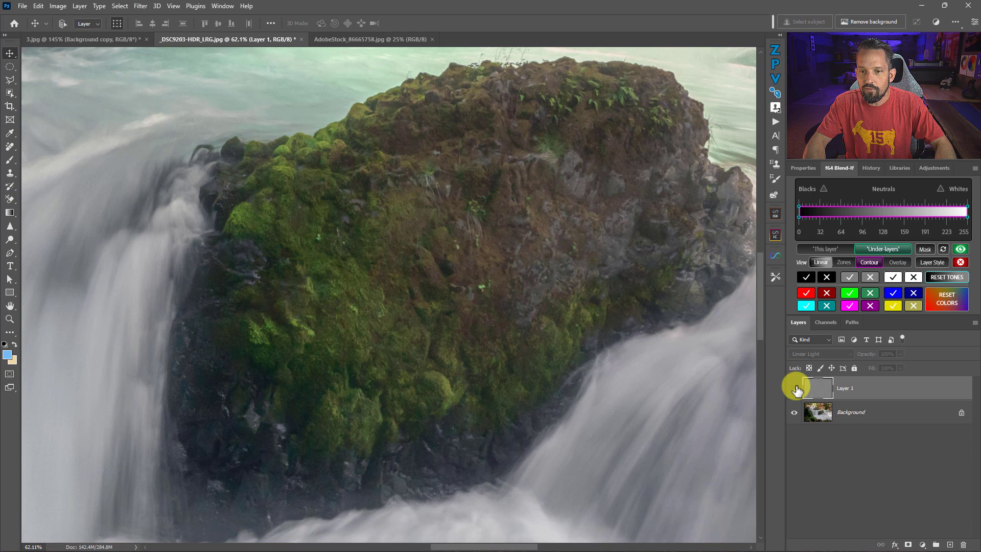
left_click(794, 388)
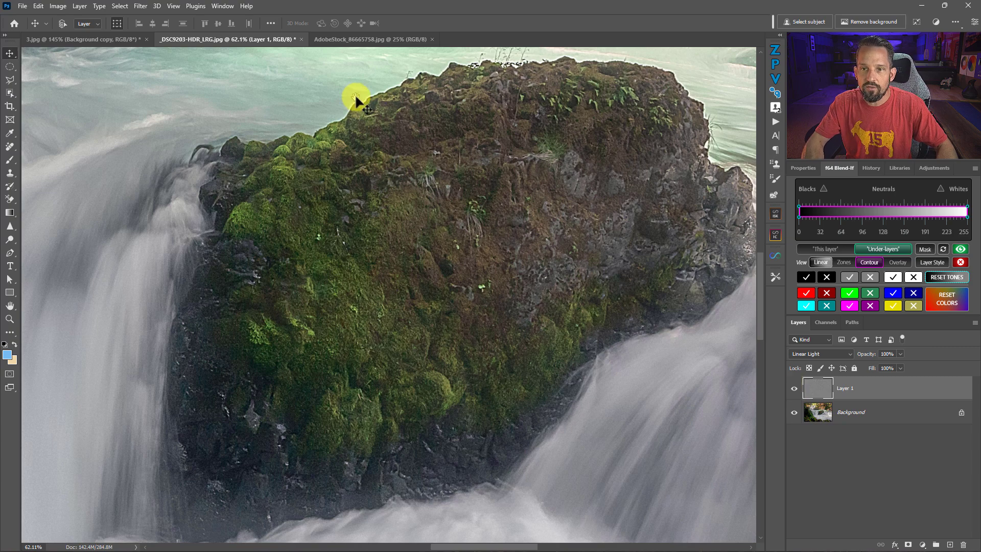
left_click_drag(351, 99, 403, 125)
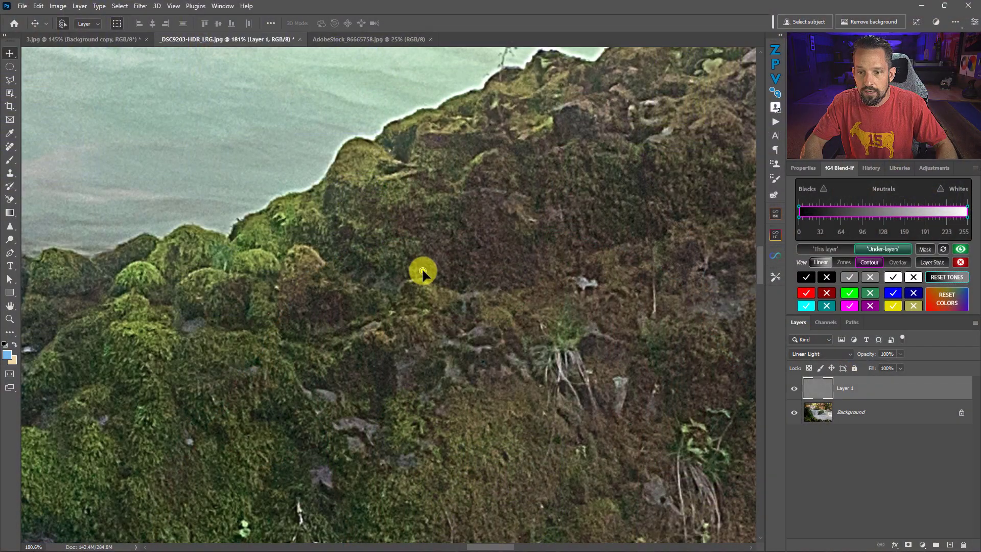
Step: Show Layer 1 again, zoom into the leaves, and toggle it off and on to compare
key("ctrl+0")
left_click_drag(197, 445, 390, 232)
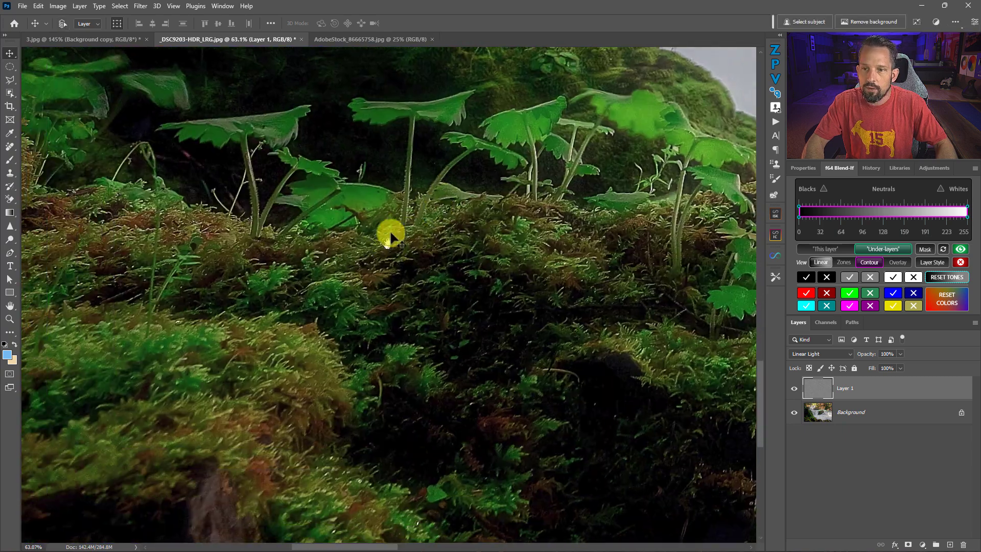
left_click(794, 390)
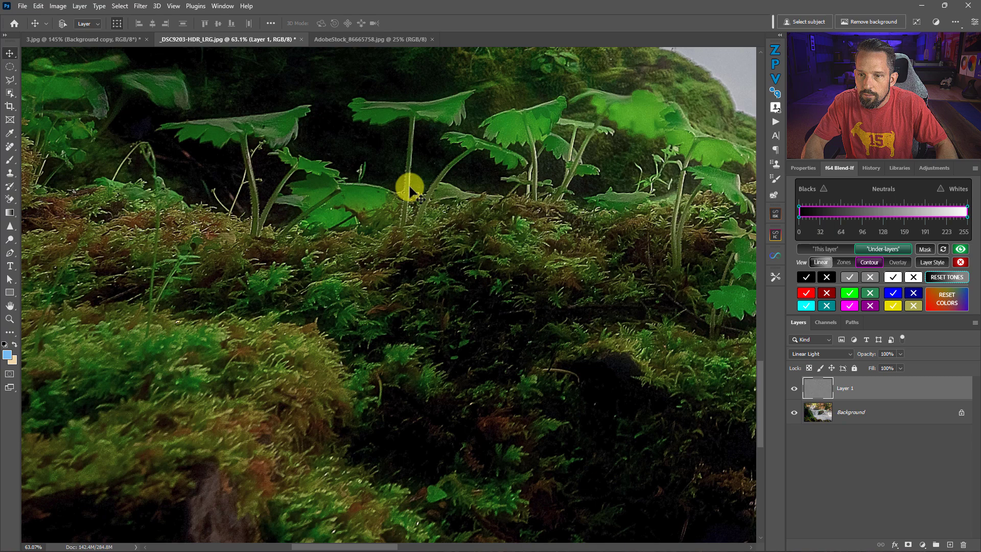
left_click_drag(410, 188, 452, 195)
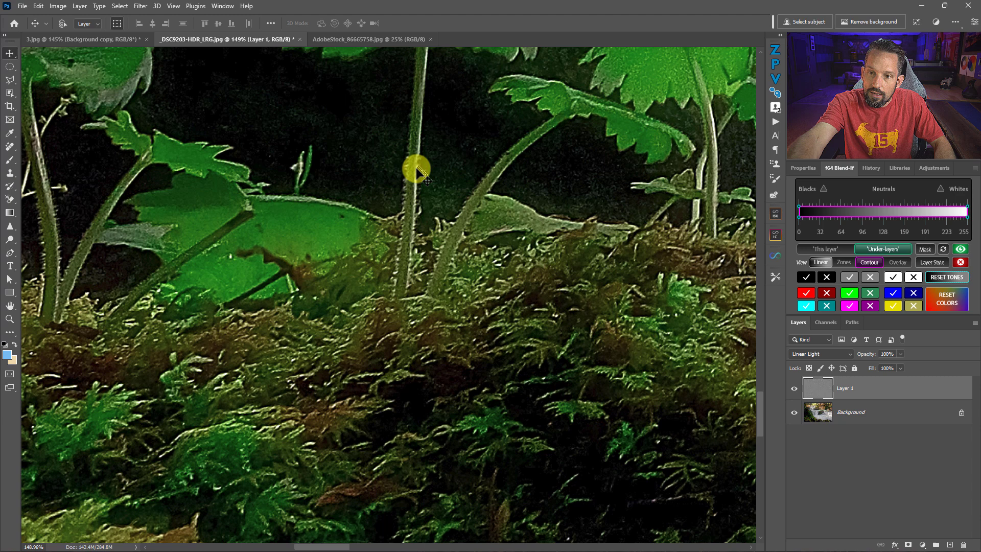
left_click(801, 390)
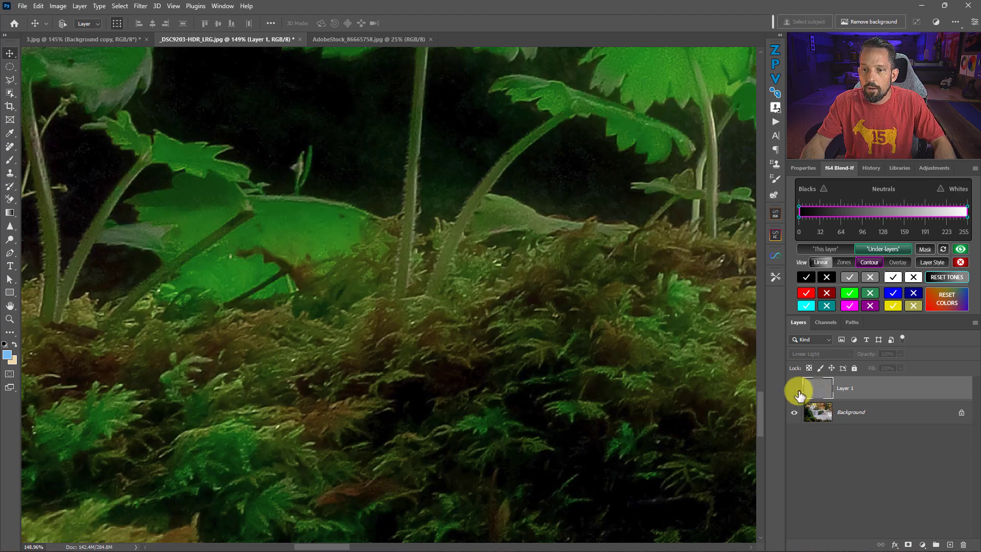
left_click(799, 392)
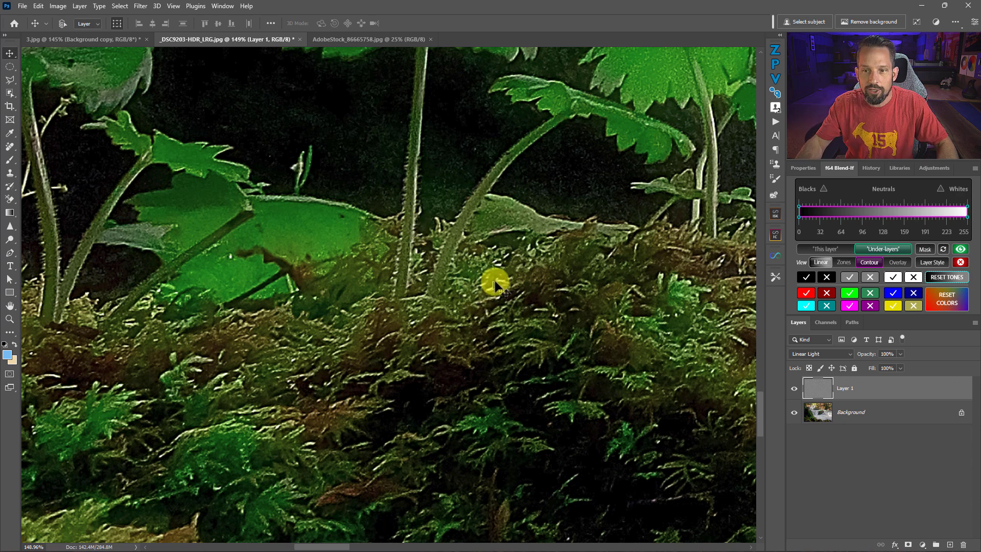
left_click(900, 368)
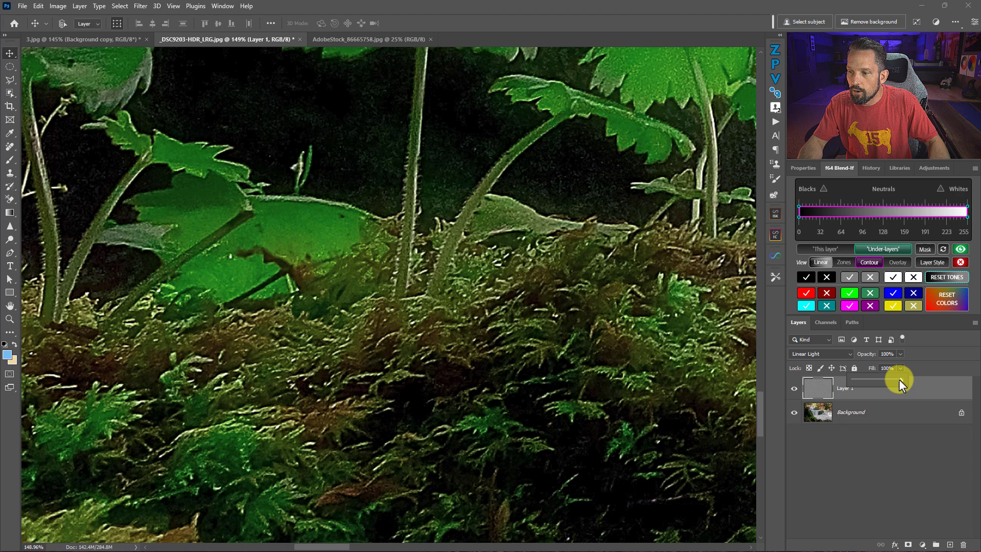
Step: Lower Layer 1's Fill to 65% and fit the whole waterfall on screen
left_click_drag(900, 380, 875, 380)
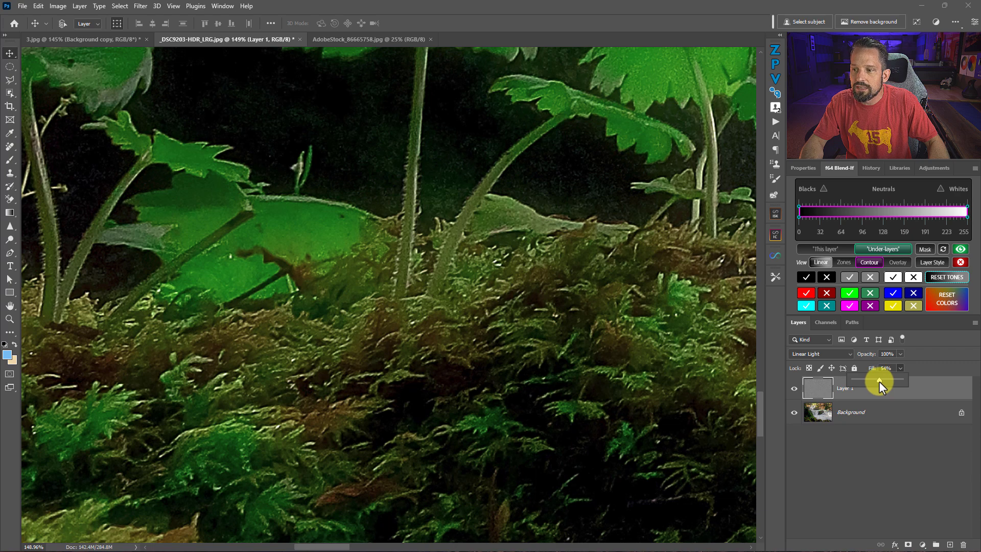
right_click(555, 297)
left_click(567, 312)
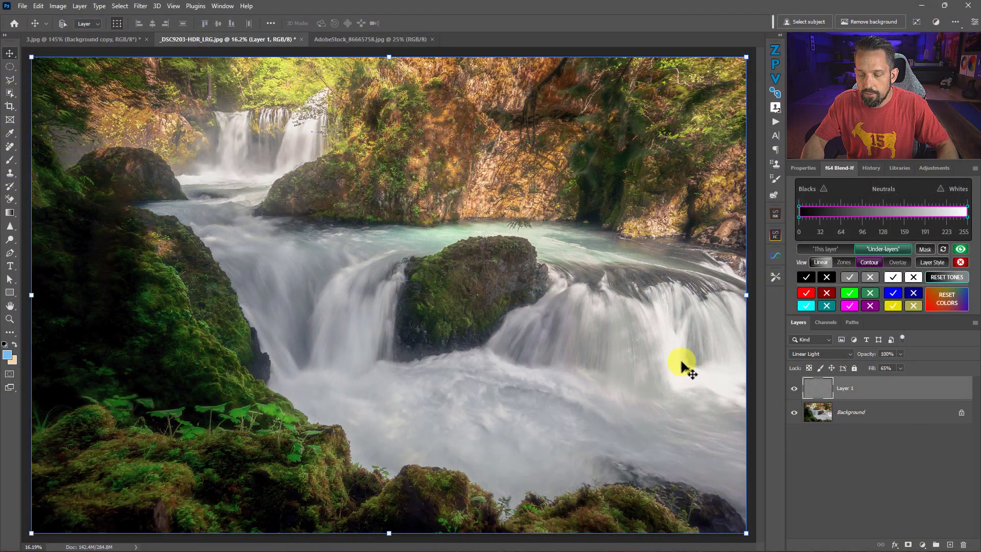
Step: Add a black mask to Layer 1 and paint white over the mossy river rock with a 500 px brush
left_click(909, 544, "alt")
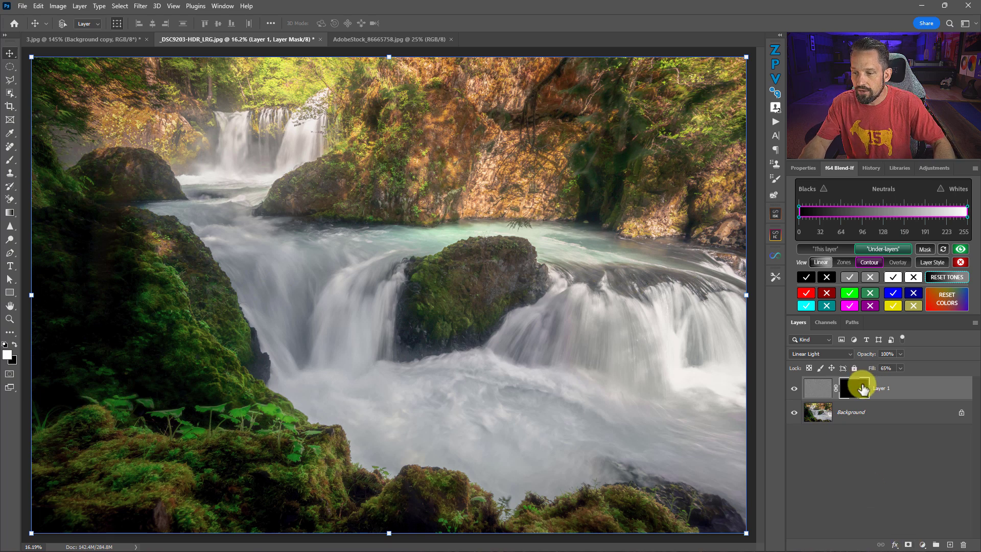
key("b")
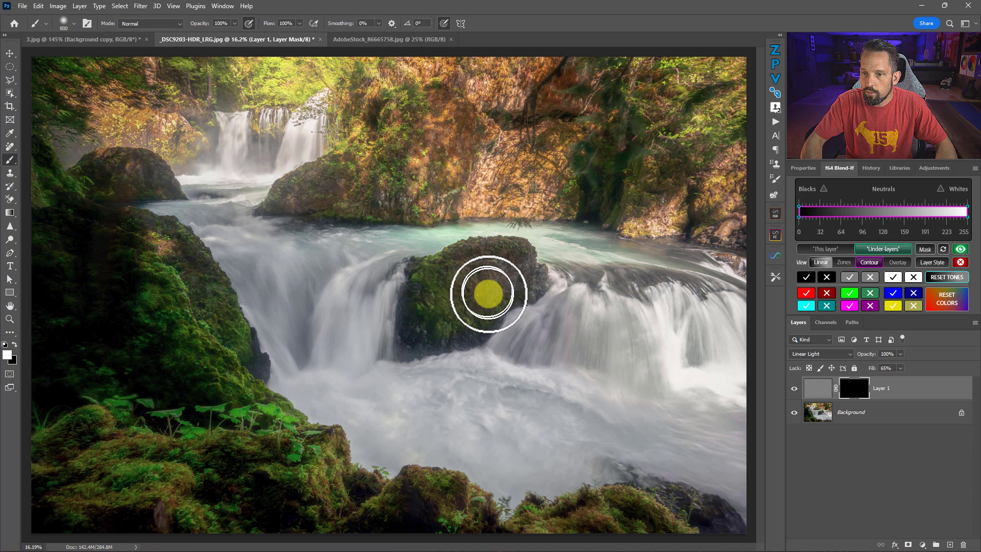
scroll(489, 287, "up", 5)
scroll(481, 304, "up", 3)
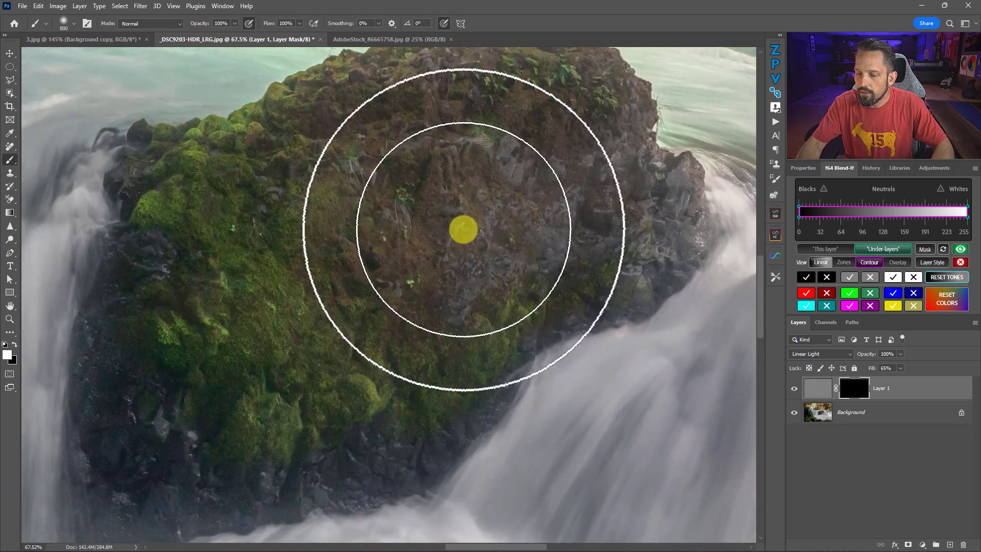
key("bracketleft")
key("bracketleft")
key("bracketleft")
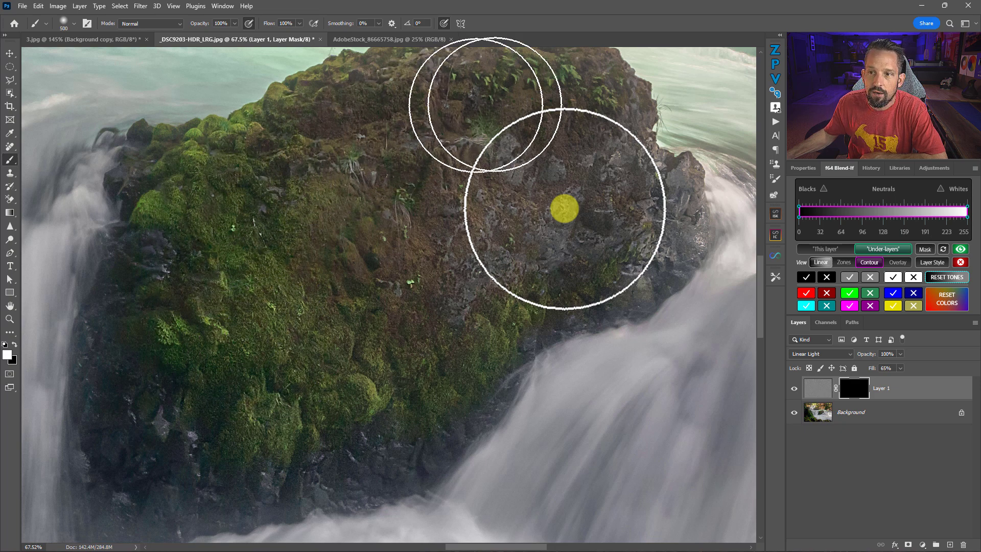
mouse_move(564, 208)
left_mouse_down()
mouse_move(453, 278)
mouse_move(188, 162)
mouse_move(513, 324)
mouse_move(373, 26)
mouse_move(511, 266)
mouse_move(537, 292)
mouse_move(471, 202)
mouse_move(538, 136)
mouse_move(839, 322)
mouse_move(506, 226)
mouse_move(815, 270)
left_mouse_up()
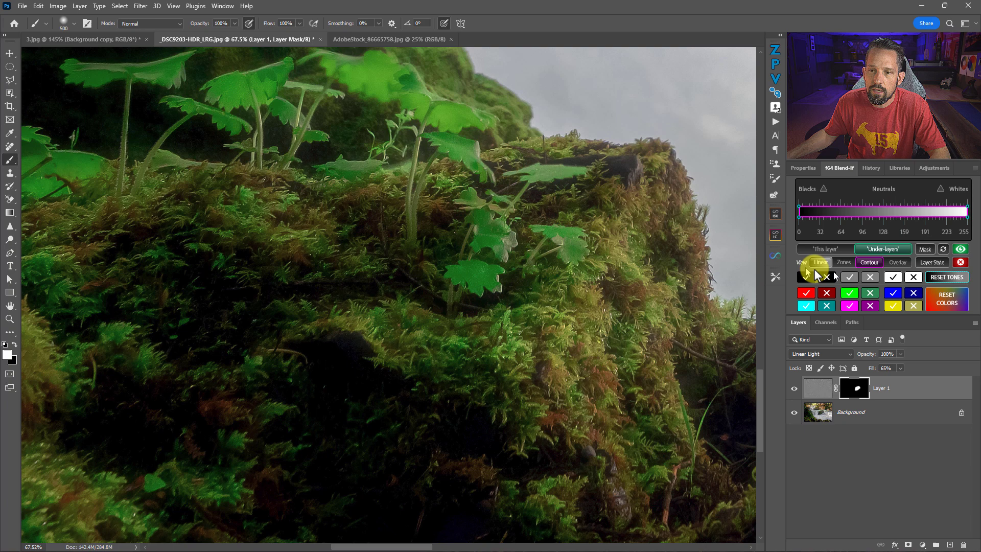
Step: Reveal sharpening on the foreground moss, then paint black to hide it across parts of the left moss
mouse_move(506, 207)
left_mouse_down()
mouse_move(432, 161)
mouse_move(486, 296)
mouse_move(472, 360)
left_mouse_up()
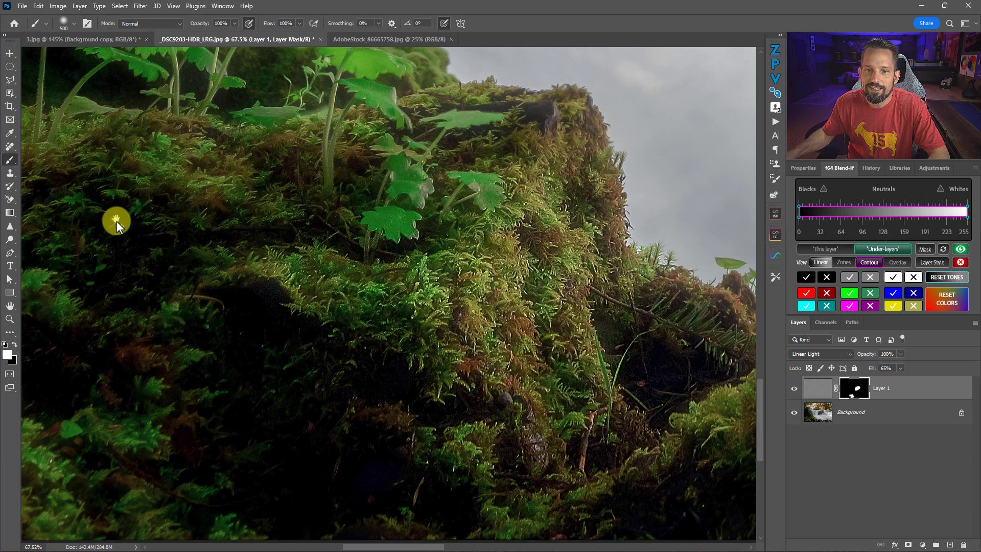
left_click_drag(116, 220, 511, 267)
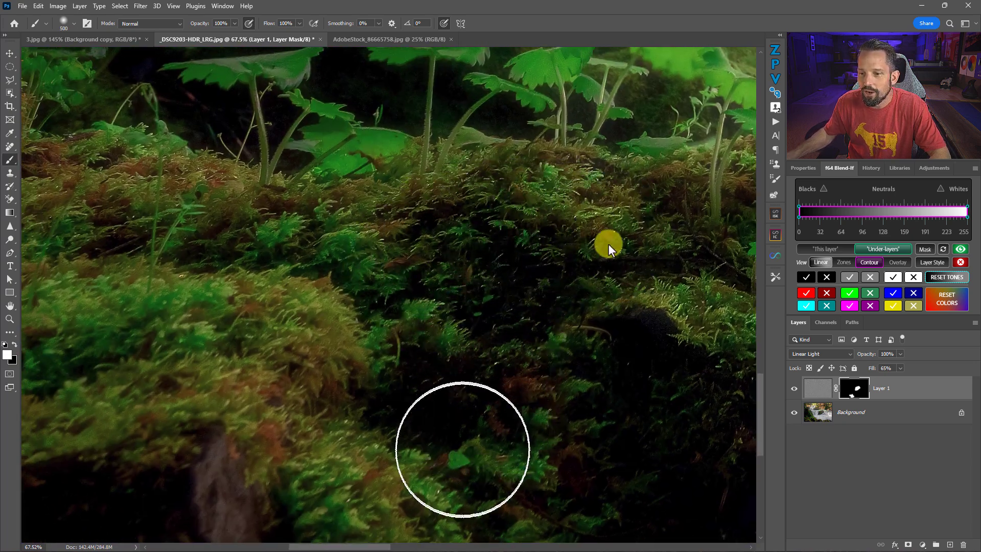
left_click(362, 316)
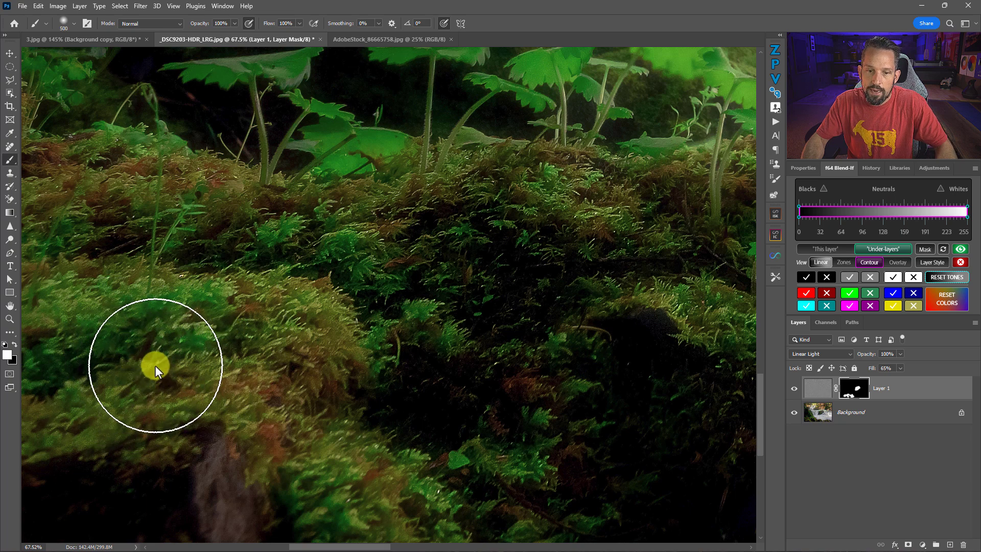
key("x")
mouse_move(508, 322)
left_mouse_down()
mouse_move(212, 379)
mouse_move(164, 339)
mouse_move(77, 340)
mouse_move(149, 420)
mouse_move(276, 509)
mouse_move(339, 504)
mouse_move(213, 368)
mouse_move(101, 392)
mouse_move(133, 381)
mouse_move(79, 337)
mouse_move(175, 324)
mouse_move(250, 396)
left_mouse_up()
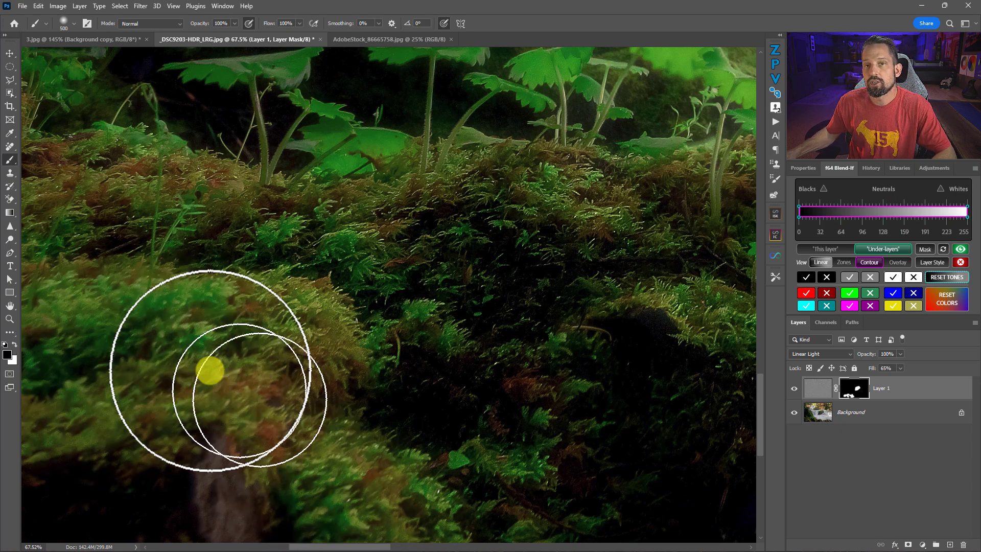
left_click_drag(209, 370, 355, 401)
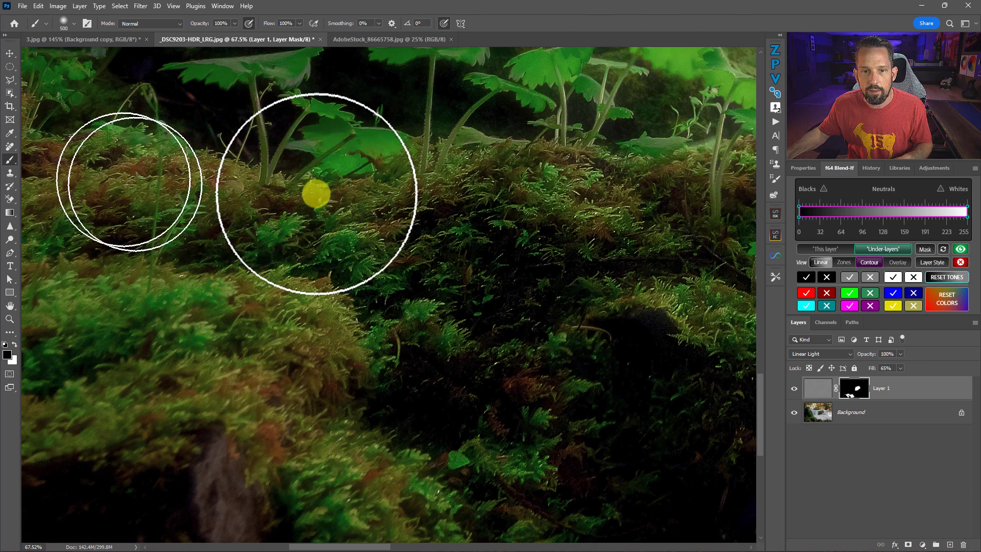
Step: Switch the brush back to white and reveal sharpening on the cliff's foliage
left_click_drag(613, 196, 455, 466)
mouse_move(302, 39)
left_mouse_down()
mouse_move(351, 155)
mouse_move(526, 449)
mouse_move(317, 55)
mouse_move(253, 41)
mouse_move(268, 30)
mouse_move(307, 39)
left_mouse_up()
left_click_drag(344, 121, 579, 545)
left_click(450, 296)
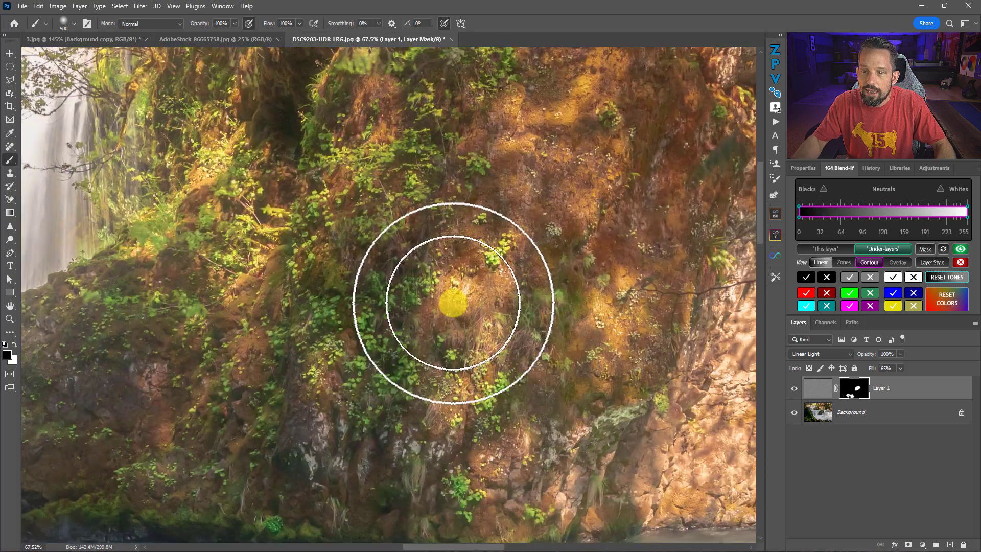
left_click(390, 175)
mouse_move(396, 192)
left_mouse_down()
mouse_move(549, 156)
mouse_move(614, 291)
mouse_move(546, 304)
mouse_move(540, 322)
mouse_move(447, 277)
left_mouse_up()
key("x")
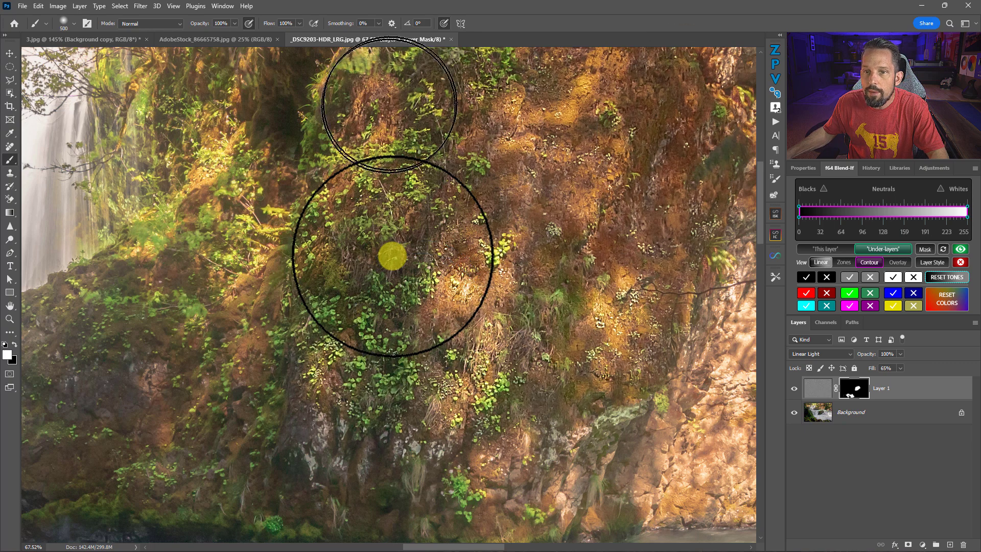
mouse_move(393, 255)
left_mouse_down()
mouse_move(387, 388)
mouse_move(445, 198)
mouse_move(482, 191)
left_mouse_up()
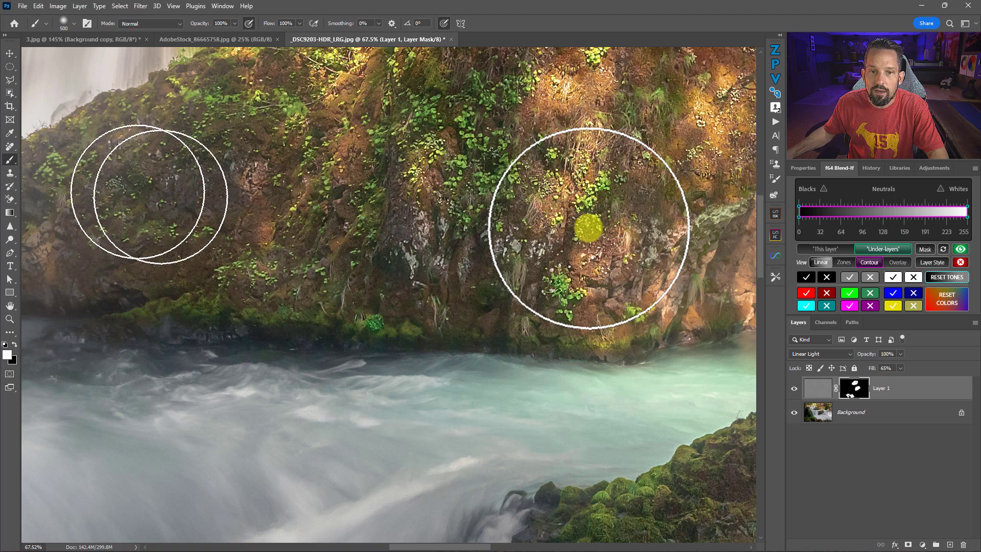
Step: Paint sharpening onto the sunlit rock cliff, then fit the whole image on screen
left_click_drag(716, 219, 171, 270)
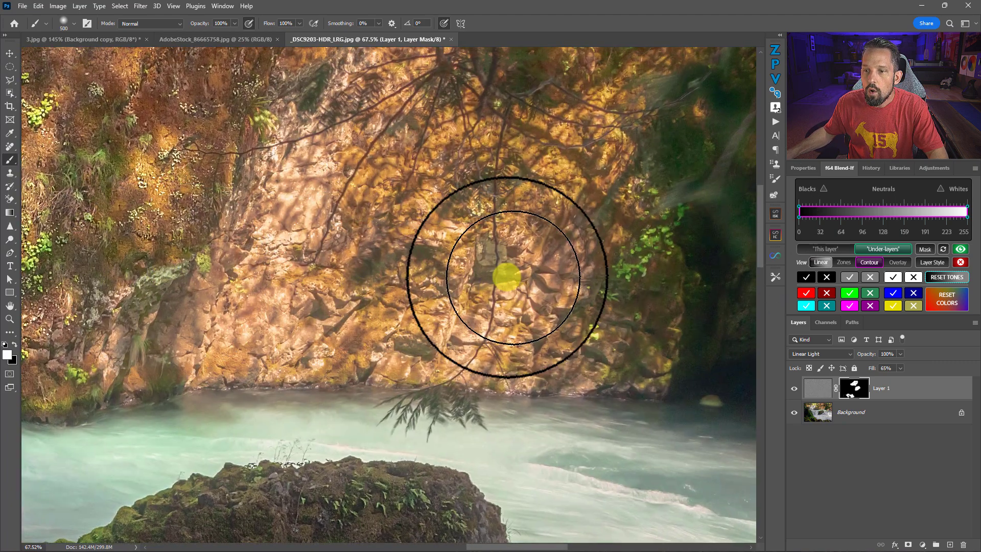
mouse_move(504, 274)
left_mouse_down()
mouse_move(415, 297)
mouse_move(439, 321)
mouse_move(525, 330)
mouse_move(568, 245)
mouse_move(406, 225)
mouse_move(348, 201)
mouse_move(288, 240)
mouse_move(645, 126)
mouse_move(600, 224)
mouse_move(619, 351)
mouse_move(649, 239)
mouse_move(507, 226)
mouse_move(414, 243)
mouse_move(266, 177)
mouse_move(267, 133)
mouse_move(258, 197)
mouse_move(297, 258)
mouse_move(295, 231)
mouse_move(410, 163)
mouse_move(741, 218)
mouse_move(615, 195)
mouse_move(471, 284)
mouse_move(478, 259)
mouse_move(811, 225)
mouse_move(593, 249)
mouse_move(977, 280)
left_mouse_up()
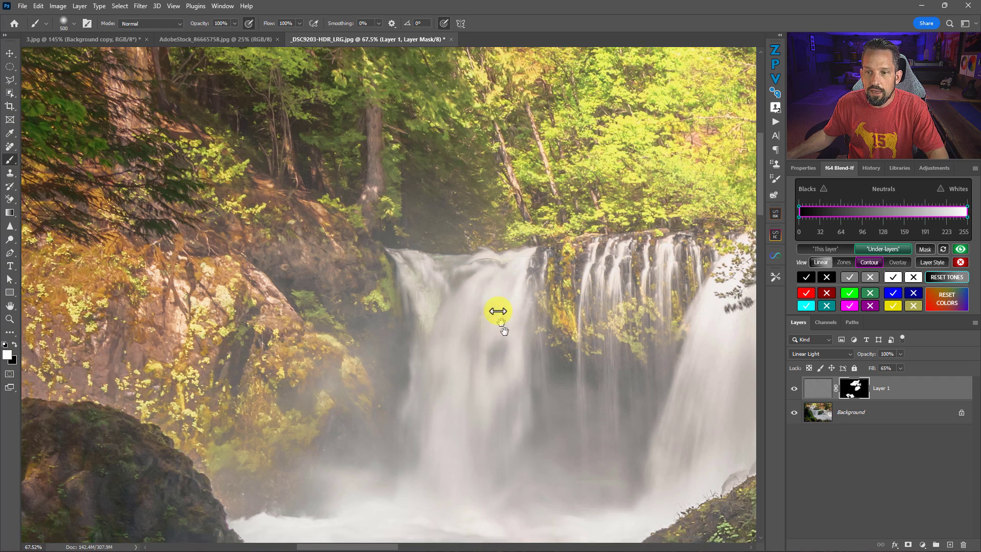
left_click_drag(500, 313, 762, 109)
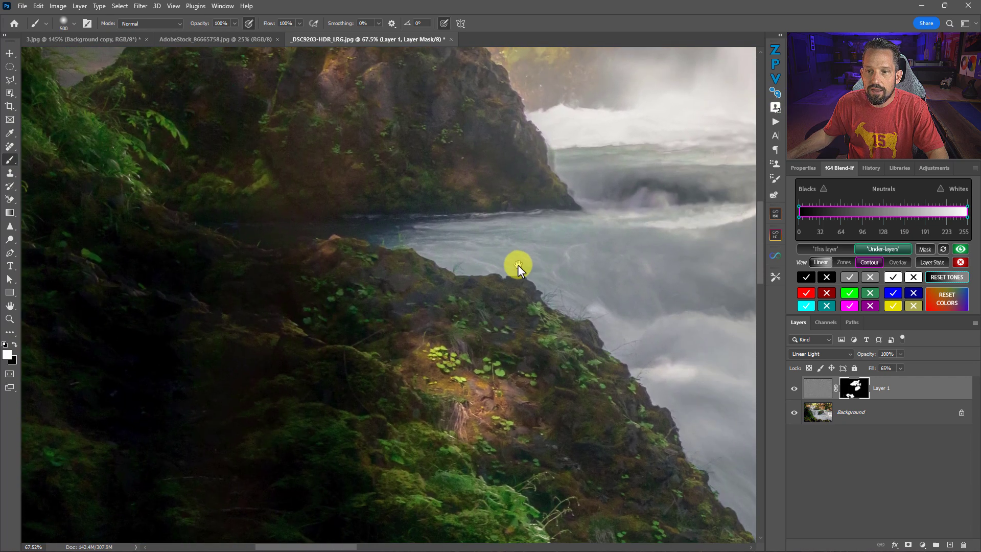
right_click(568, 254)
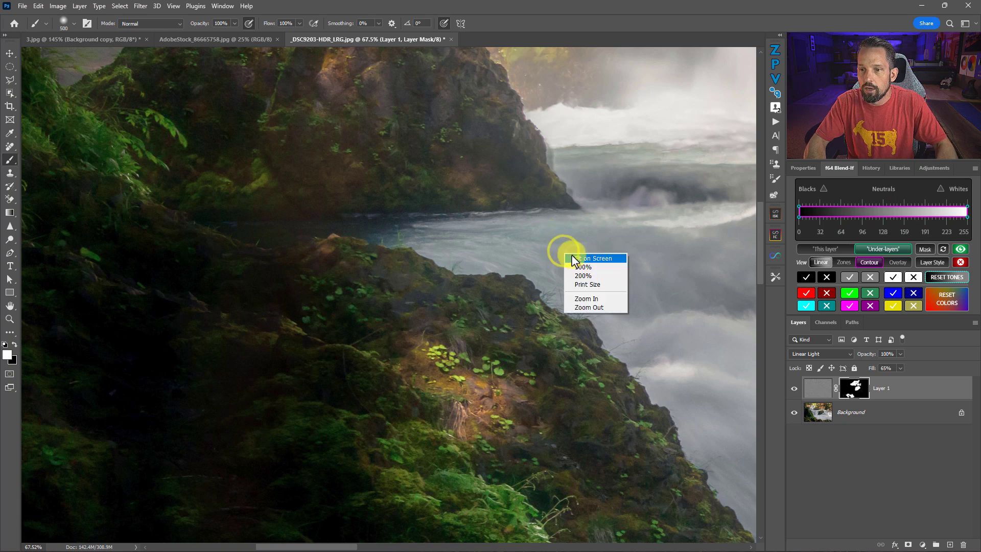
left_click(593, 258)
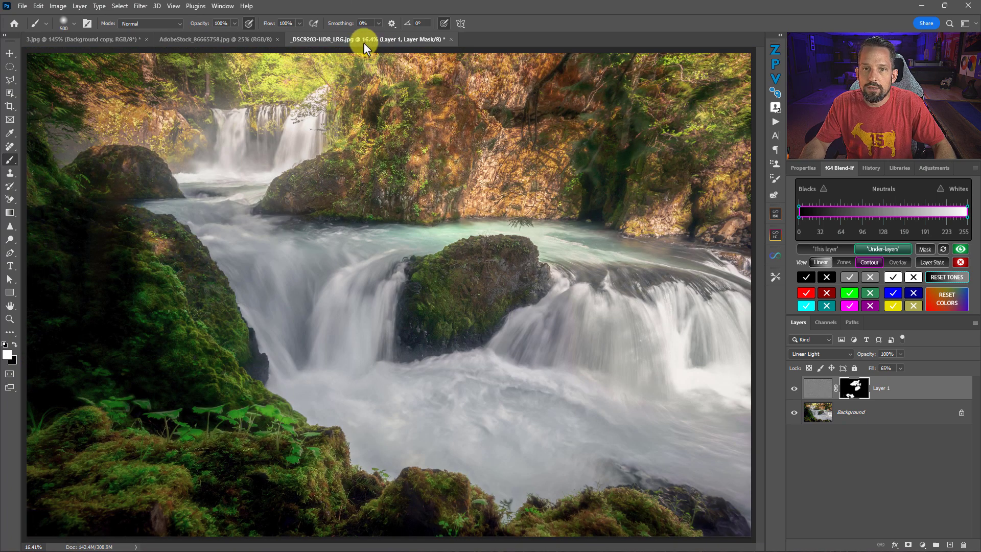
Step: Switch to AdobeStock_86665758.jpg and zoom in to centre both eyes and the top of the nose
left_click(233, 38)
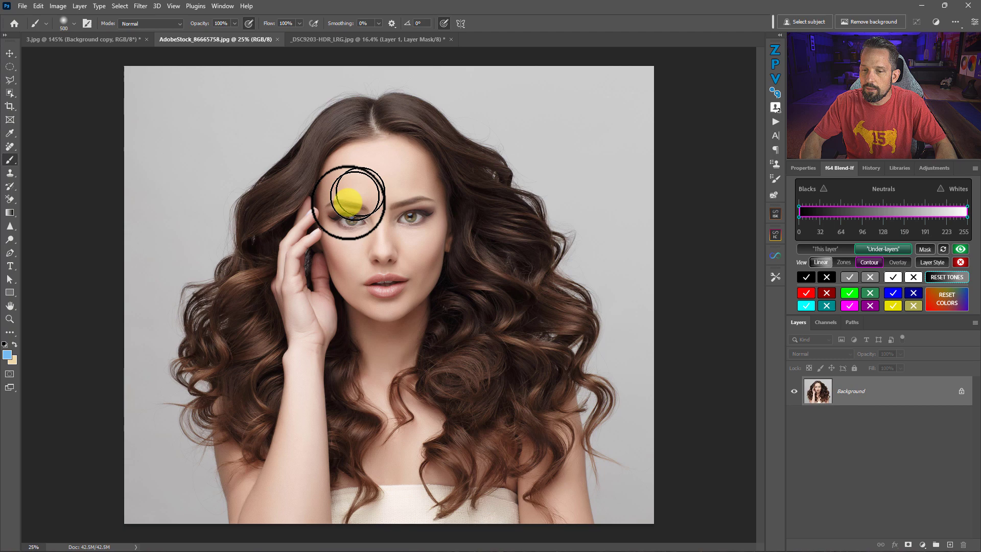
left_click_drag(369, 231, 416, 219)
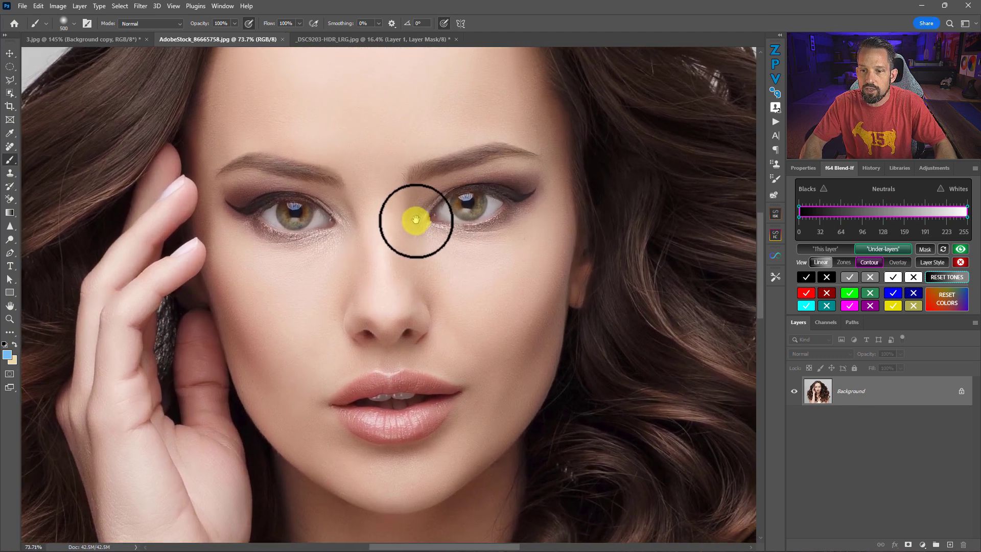
left_click_drag(355, 219, 379, 209)
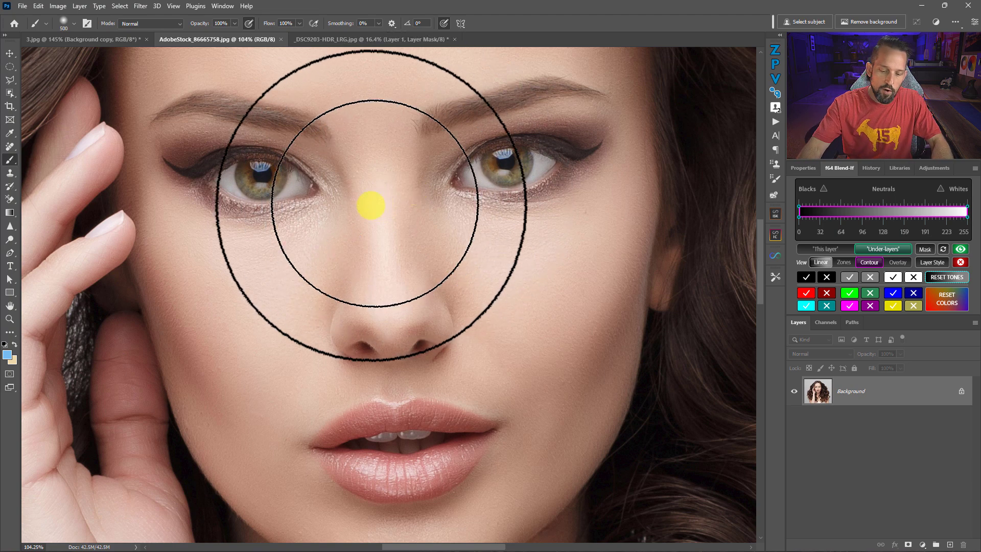
key("v")
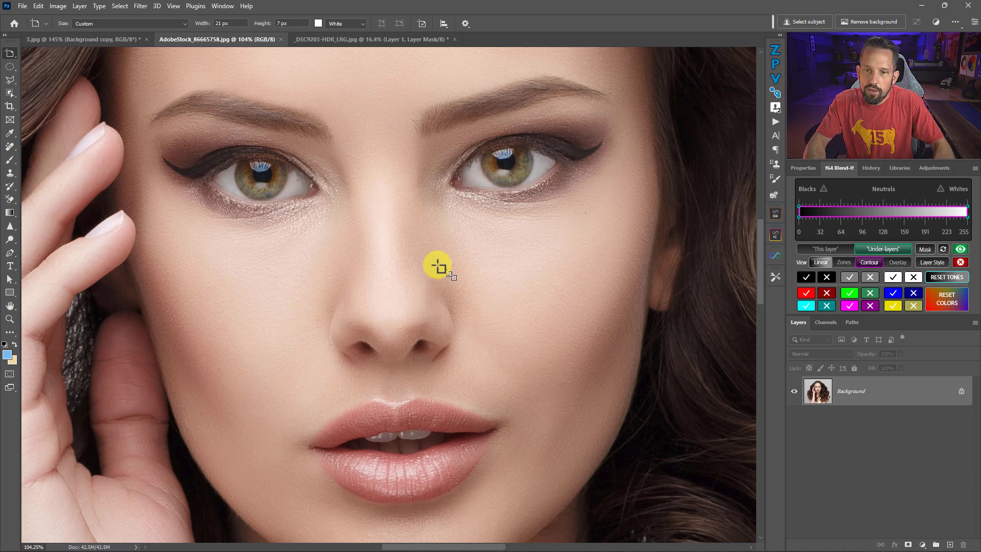
scroll(301, 176, "up", 5)
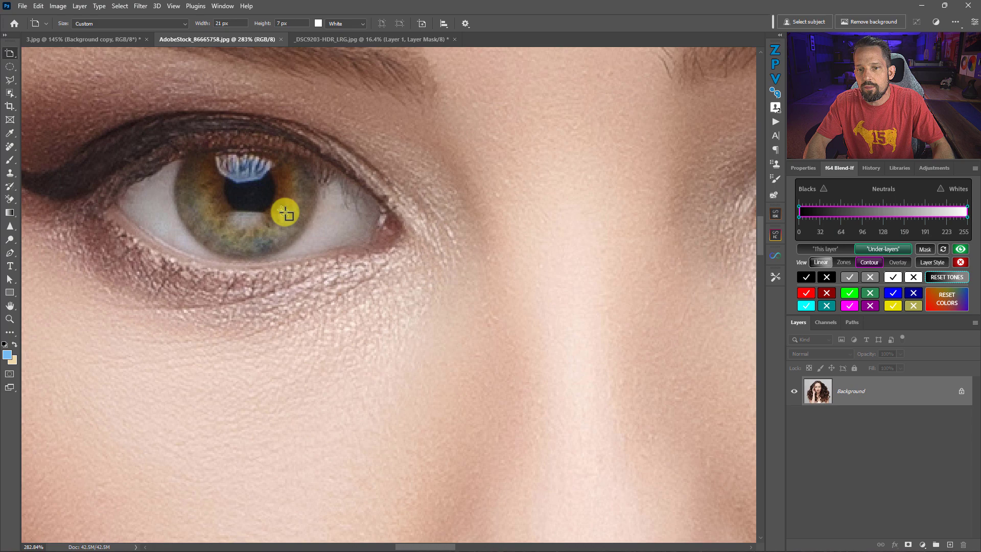
scroll(281, 210, "down", 5)
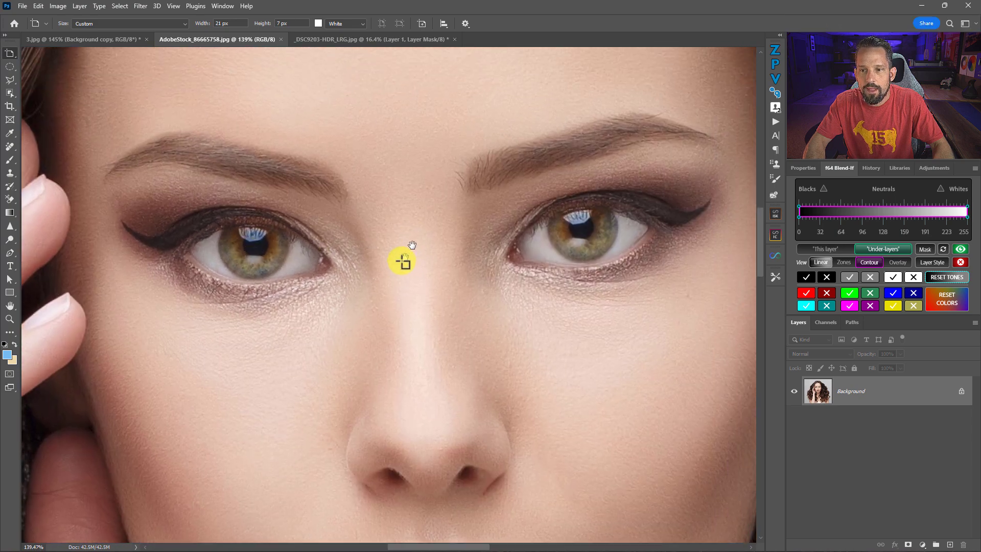
left_click_drag(412, 246, 398, 267)
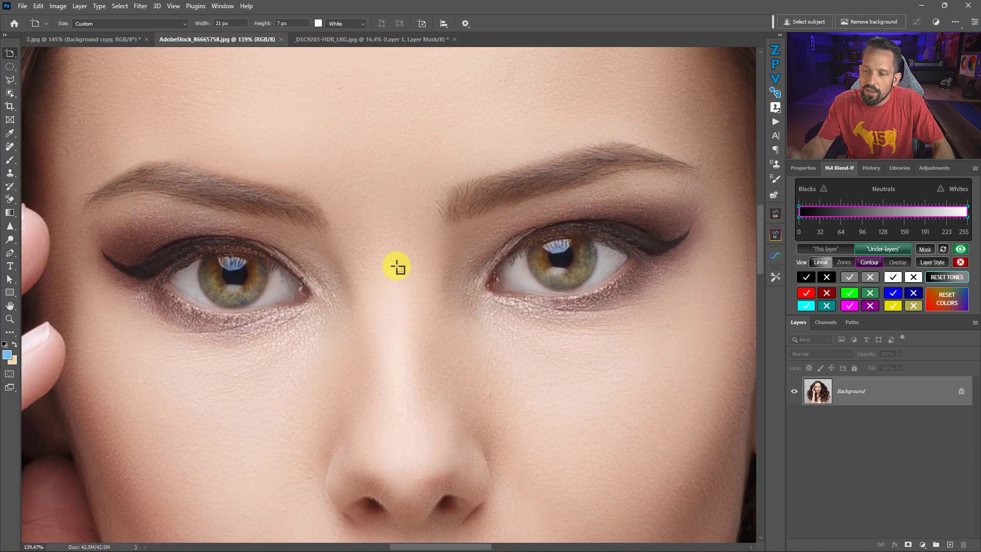
Step: Duplicate the portrait, desaturate the copy, and set it to Linear Light
key("ctrl+j")
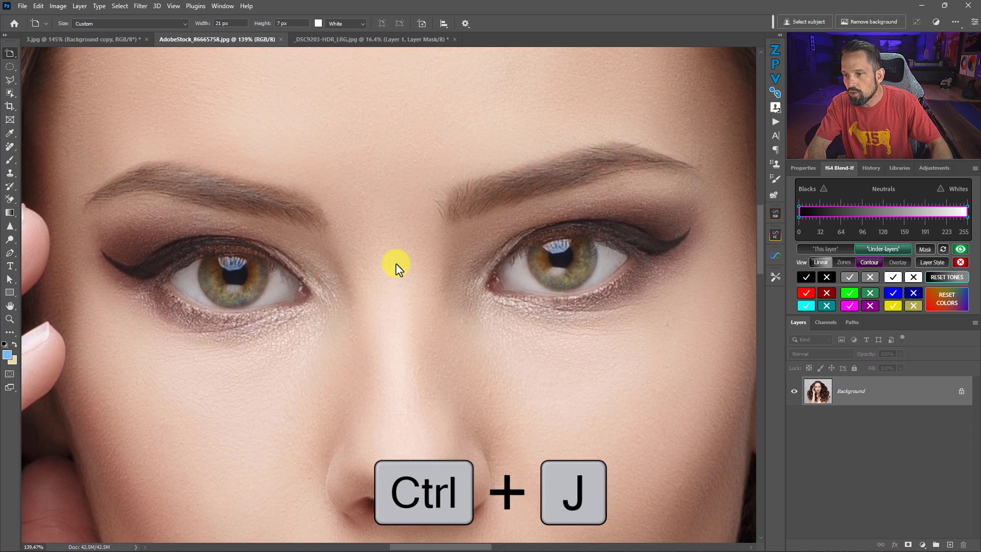
key("v")
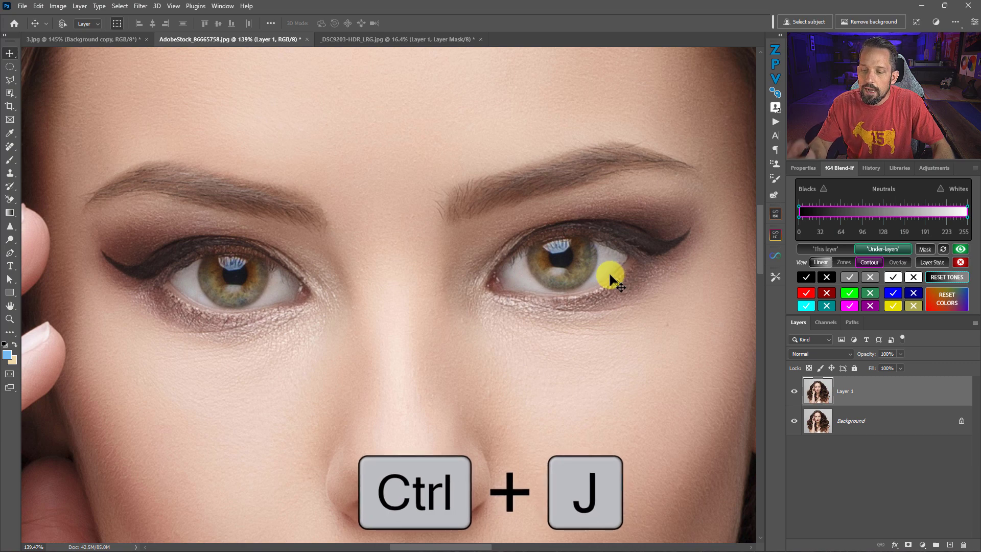
key("ctrl+shift+u")
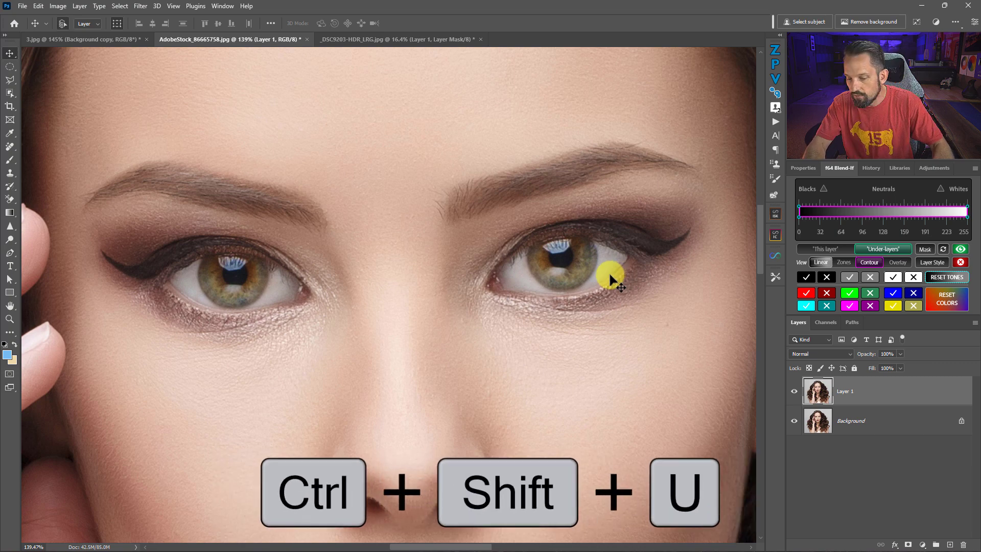
key("ctrl+shift+u")
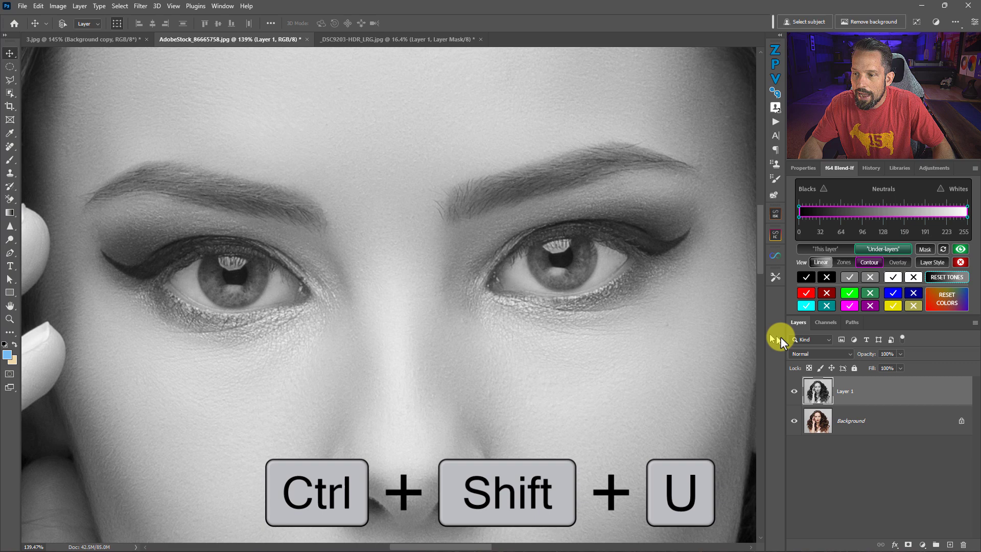
left_click(810, 353)
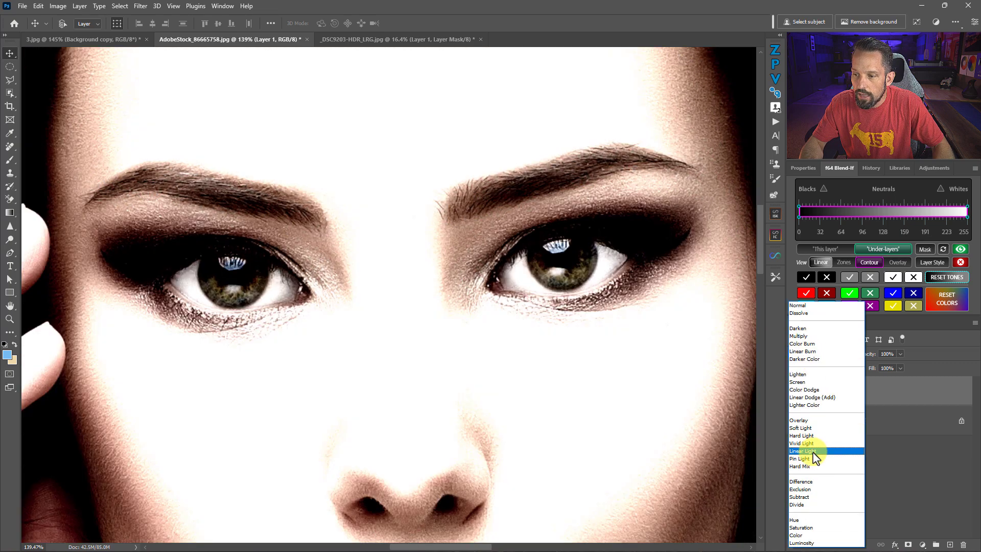
left_click(813, 451)
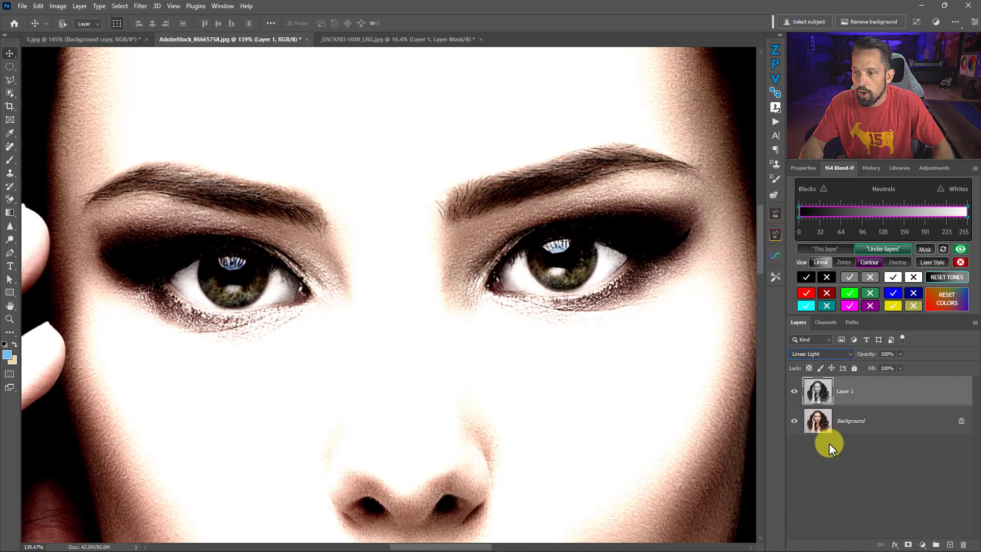
Step: Apply a 5-pixel High Pass filter to the portrait's Layer 1
left_click(141, 7)
mouse_move(182, 226)
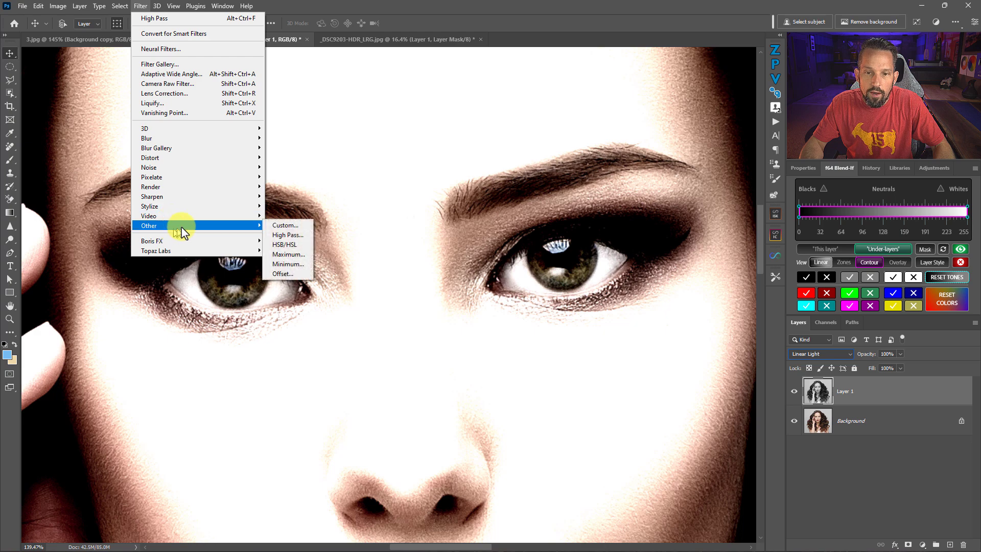
left_click(288, 237)
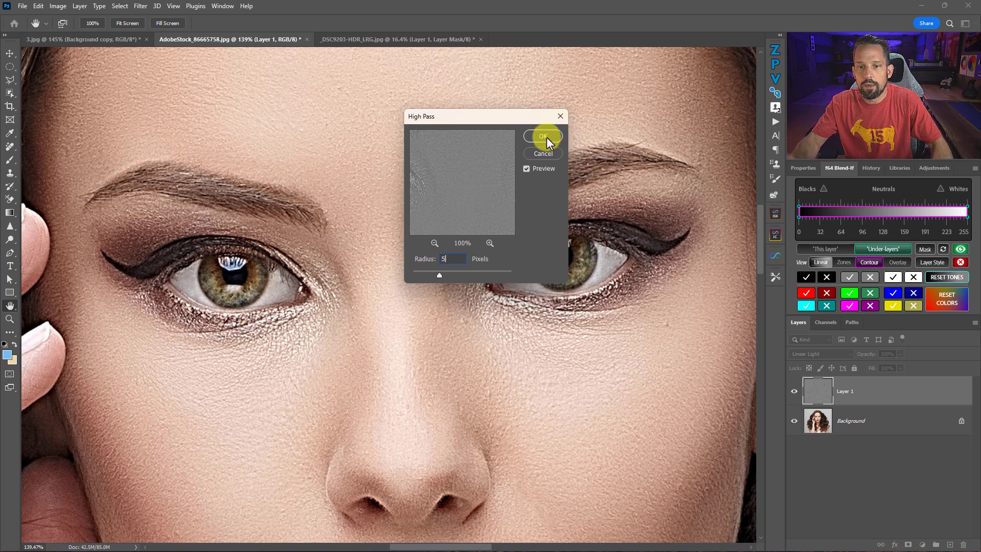
left_click(544, 136)
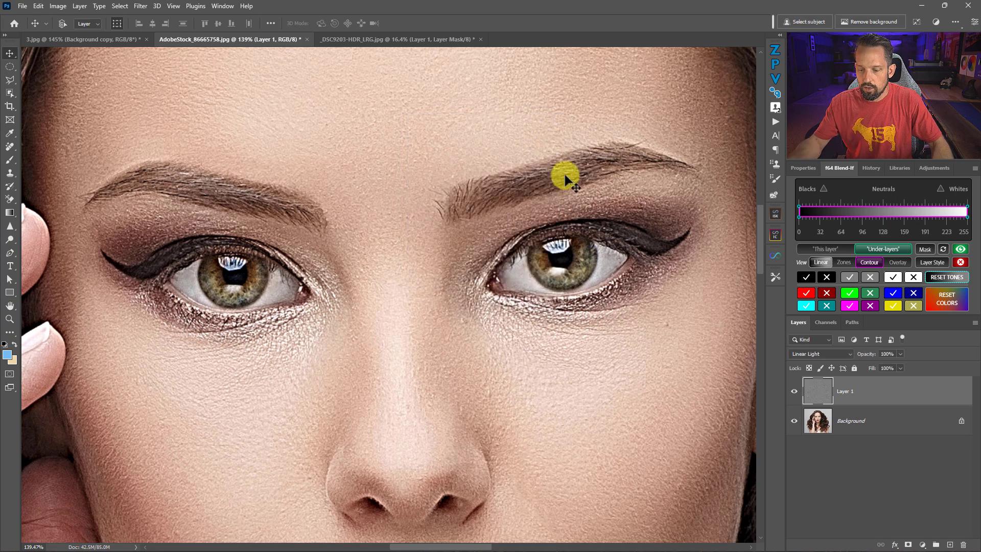
Step: Add a black mask to Layer 1 and paint white over both irises with a small brush
left_click(910, 546, "alt")
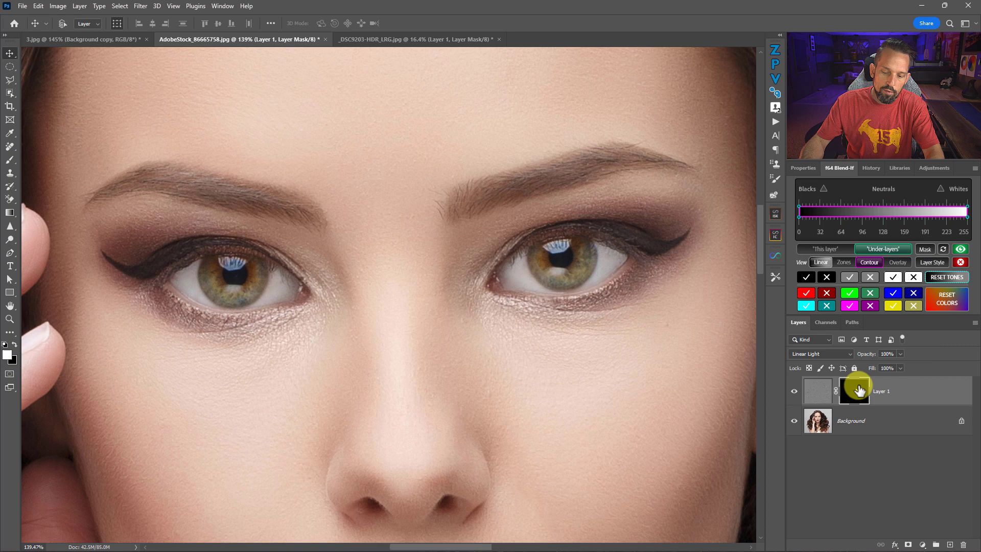
key("b")
key("bracketleft")
key("bracketleft")
key("bracketleft")
key("bracketleft")
key("bracketleft")
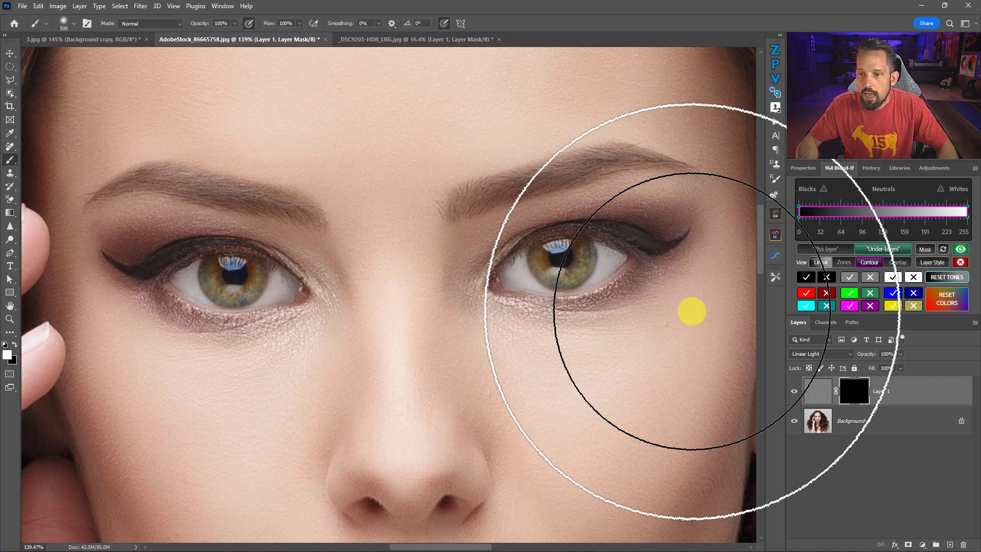
key("bracketleft")
key("bracketleft")
key("bracketleft")
key("bracketleft")
key("bracketleft")
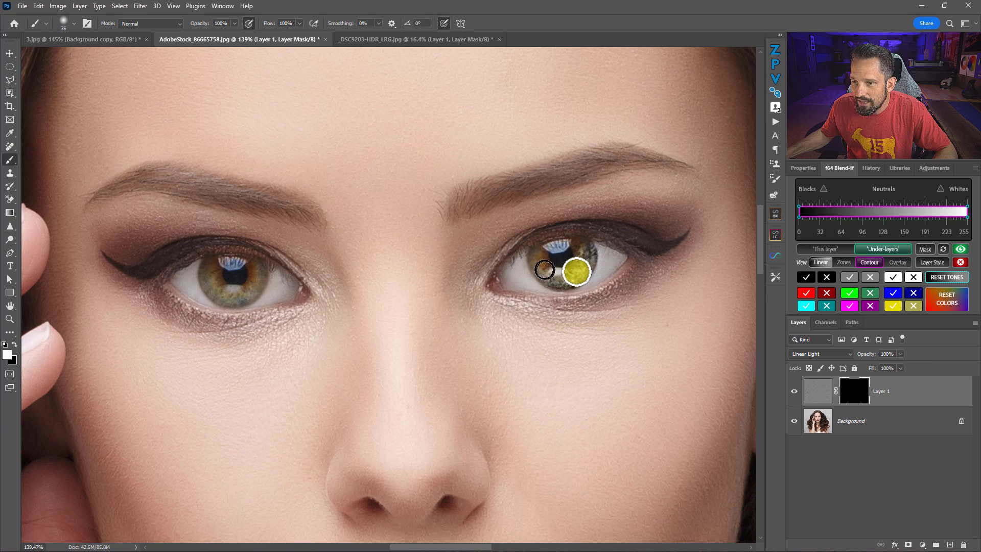
left_click(539, 266)
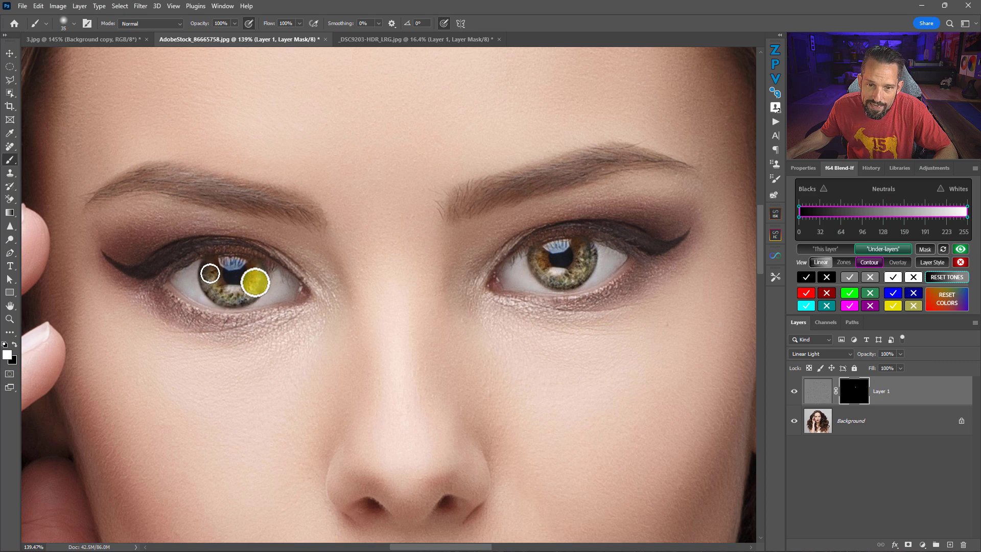
left_click(255, 283)
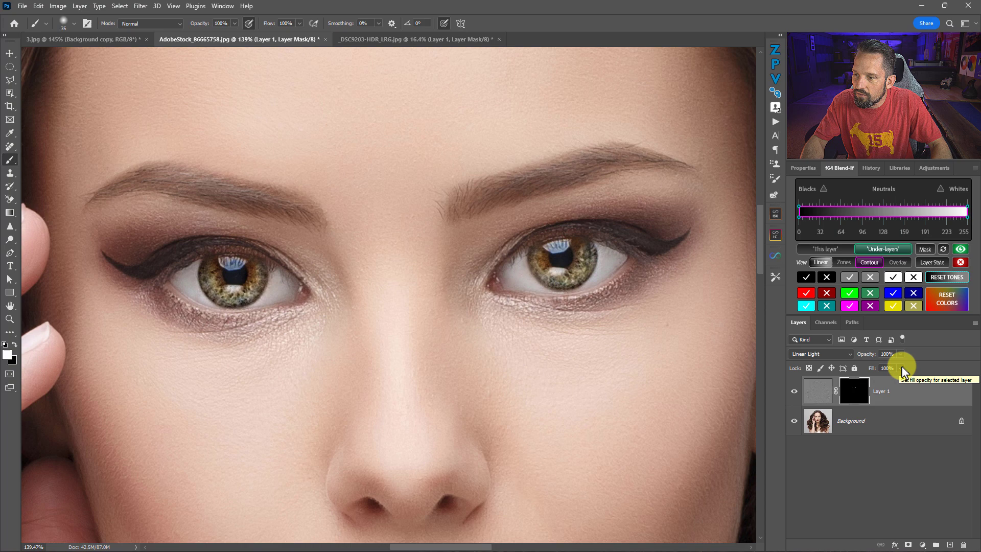
Step: Lower Layer 1's Fill to 63% and apply the black-exclude Blend-If preset to spare the darkest tones
left_click(901, 368)
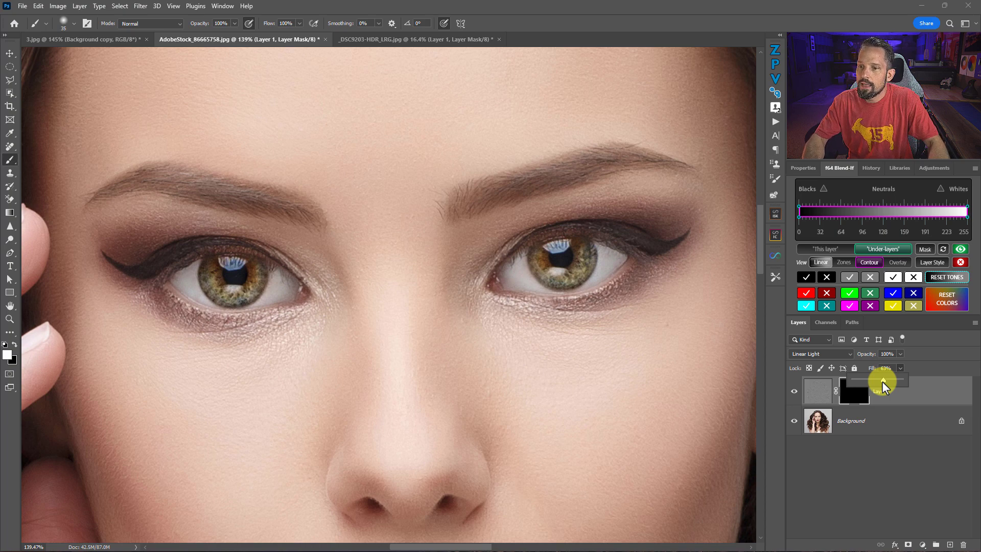
left_click(848, 279)
left_click(828, 279)
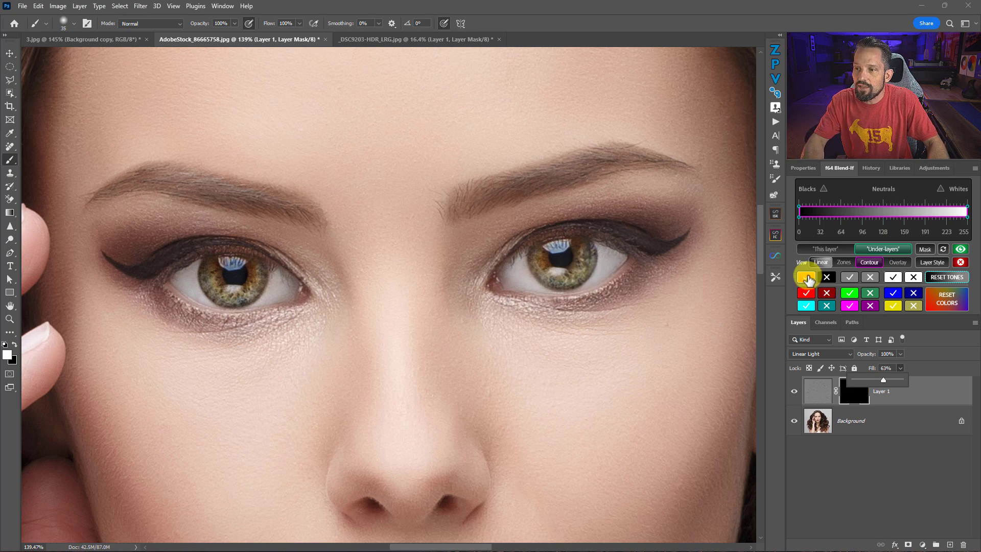
left_click(827, 279)
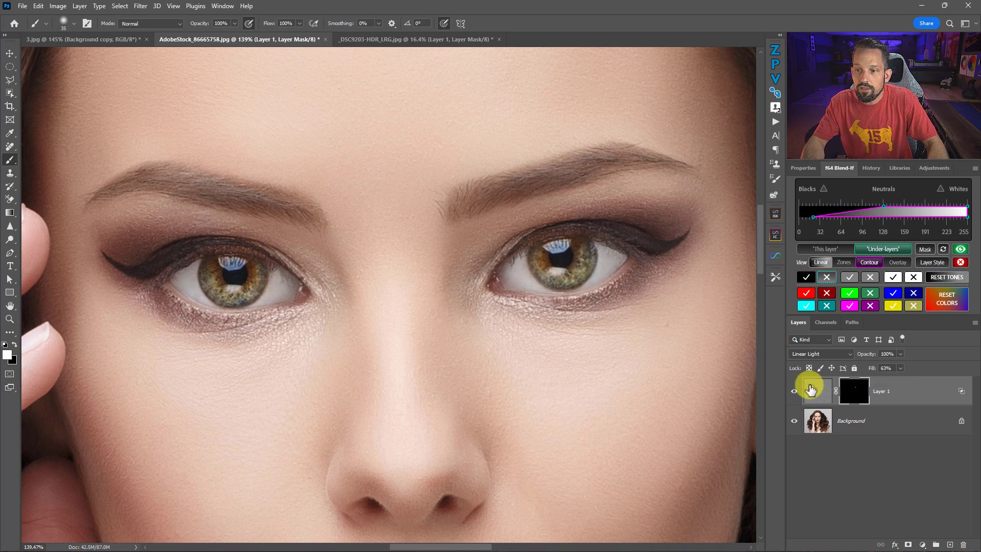
Step: Toggle the sharpening layer off and on to compare the irises before and after
left_click(794, 392)
left_click(795, 391)
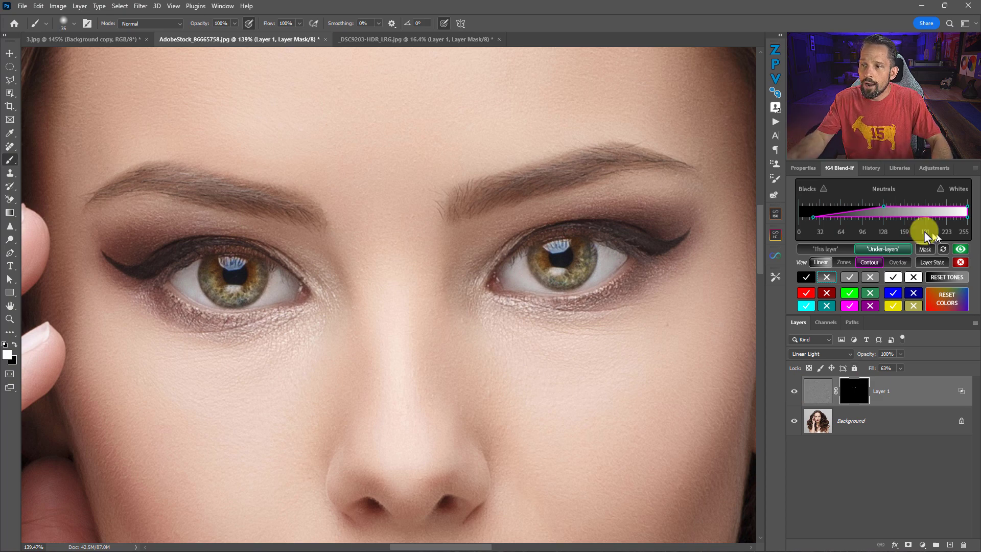
mouse_move(859, 206)
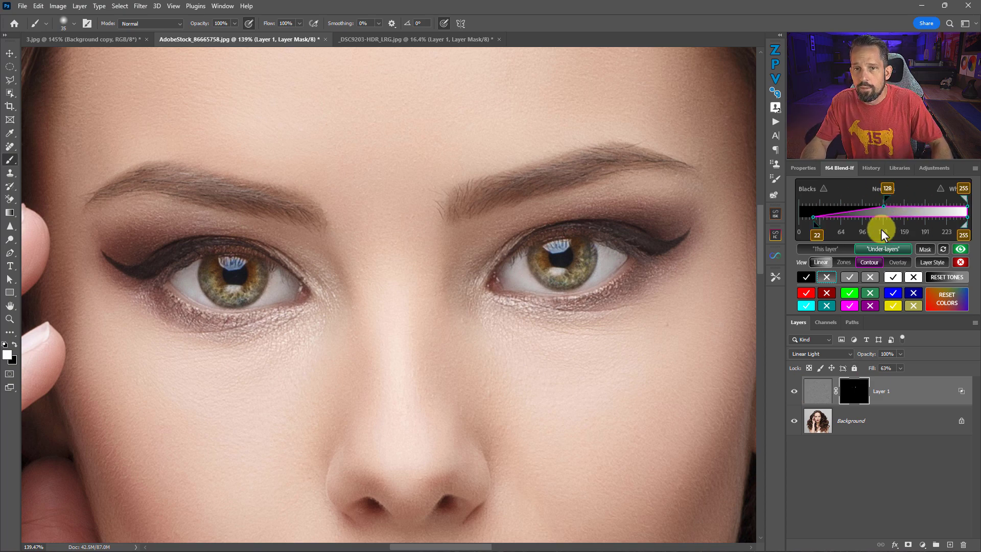